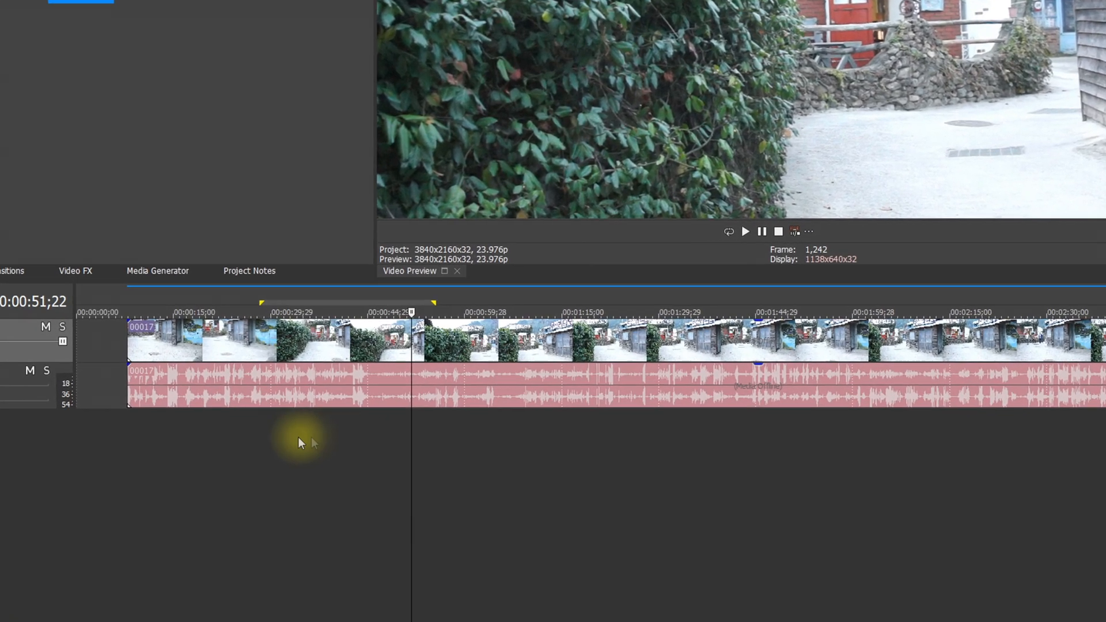
Split the 00017 clip with its audio at frame 741, about 31 seconds into the timeline
left_click(327, 450)
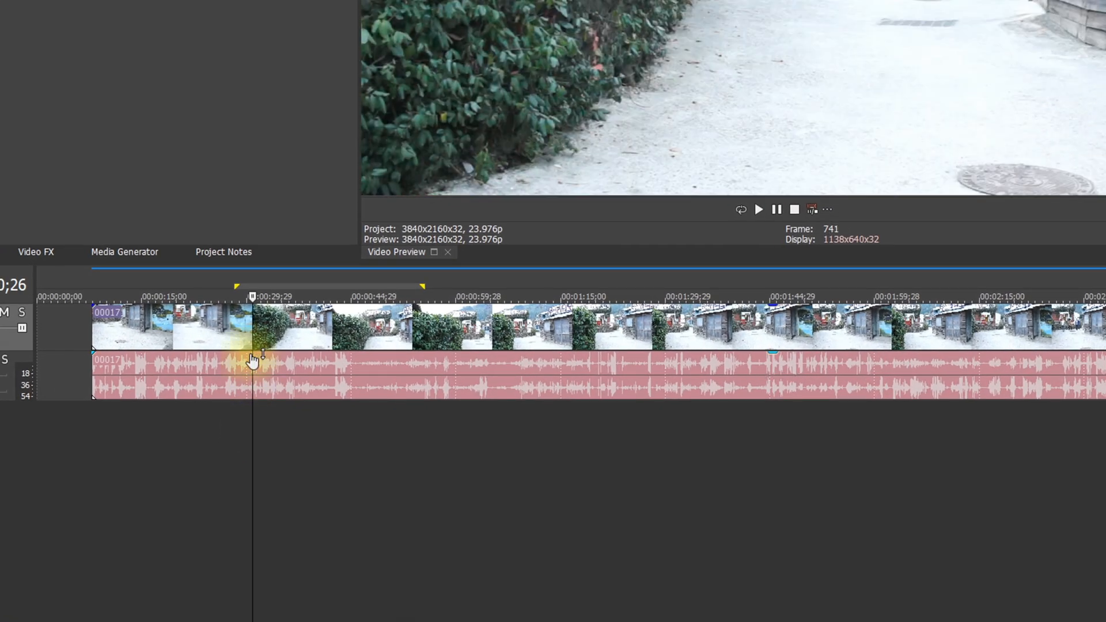
key("s")
mouse_move(292, 338)
left_mouse_down()
mouse_move(399, 337)
mouse_move(309, 342)
left_mouse_up()
left_click(307, 453)
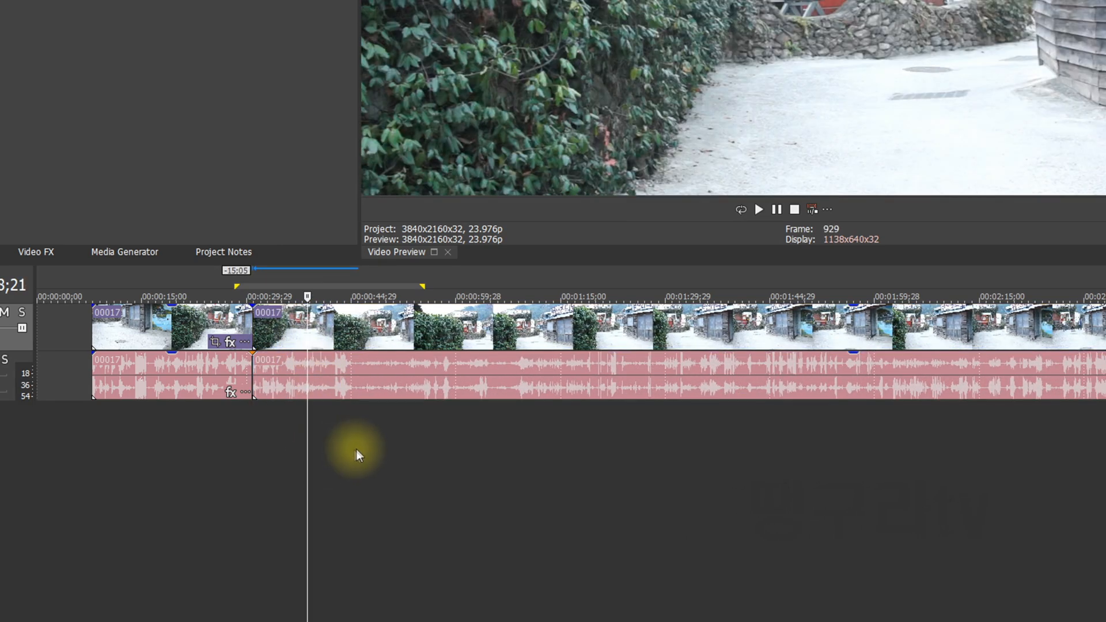
Split the remaining long 00017 clip at frame 1,491, about 1:02 on the timeline
left_click(451, 425)
left_click(471, 337)
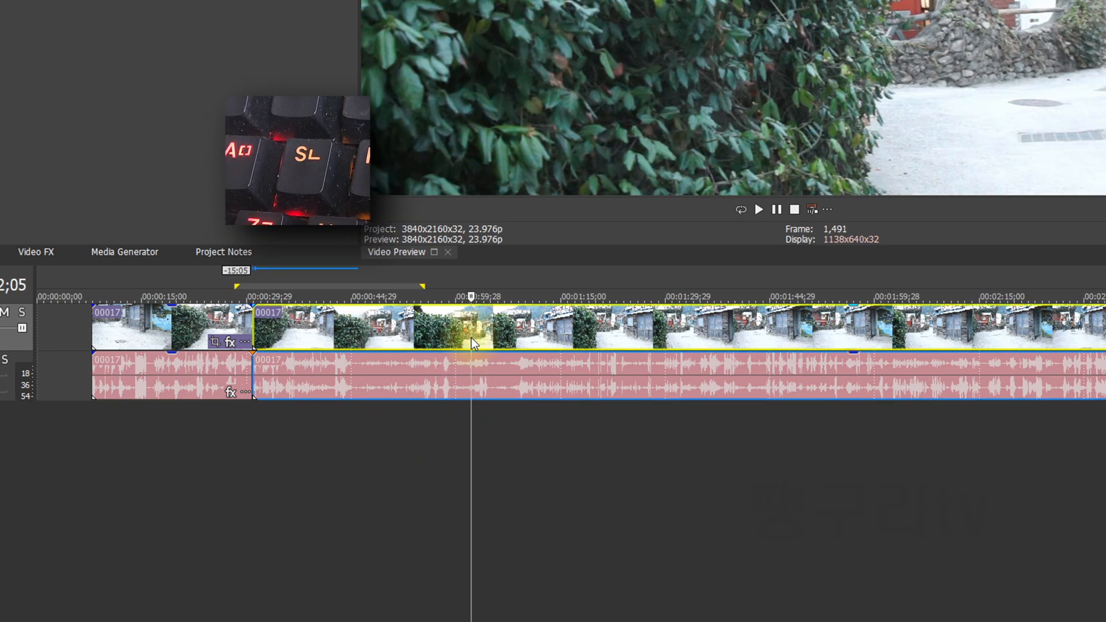
key("s")
mouse_move(505, 336)
left_mouse_down()
mouse_move(578, 331)
mouse_move(508, 333)
left_mouse_up()
left_click(513, 330)
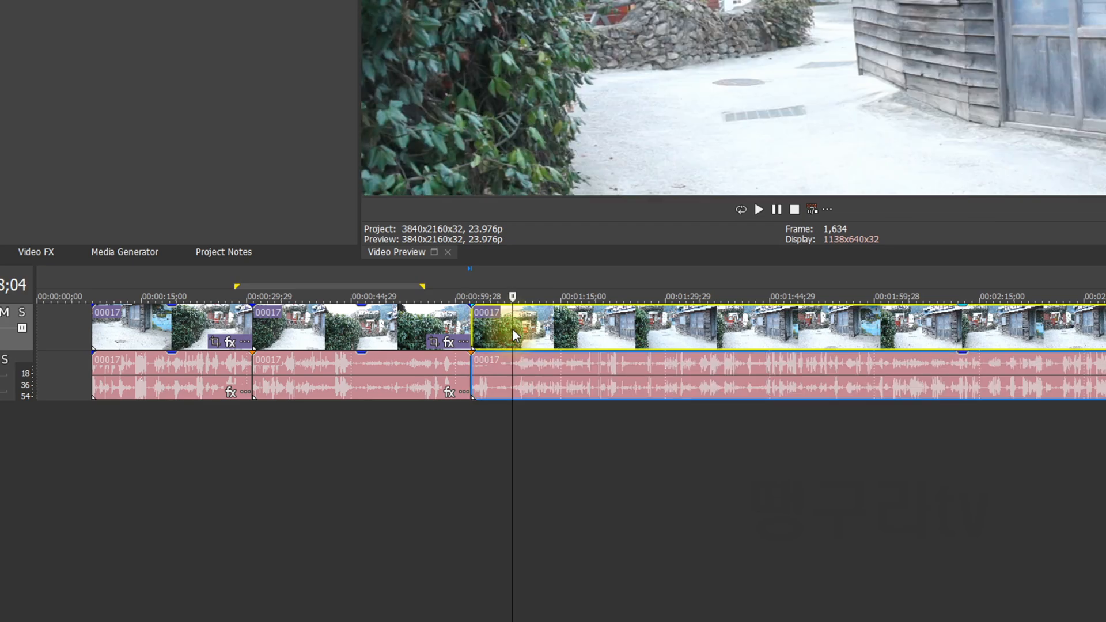
Split the last 00017 clip with its audio at about 1:28 on the timeline
scroll(513, 329, "down", 1)
scroll(517, 330, "up", 4)
scroll(527, 361, "down", 4)
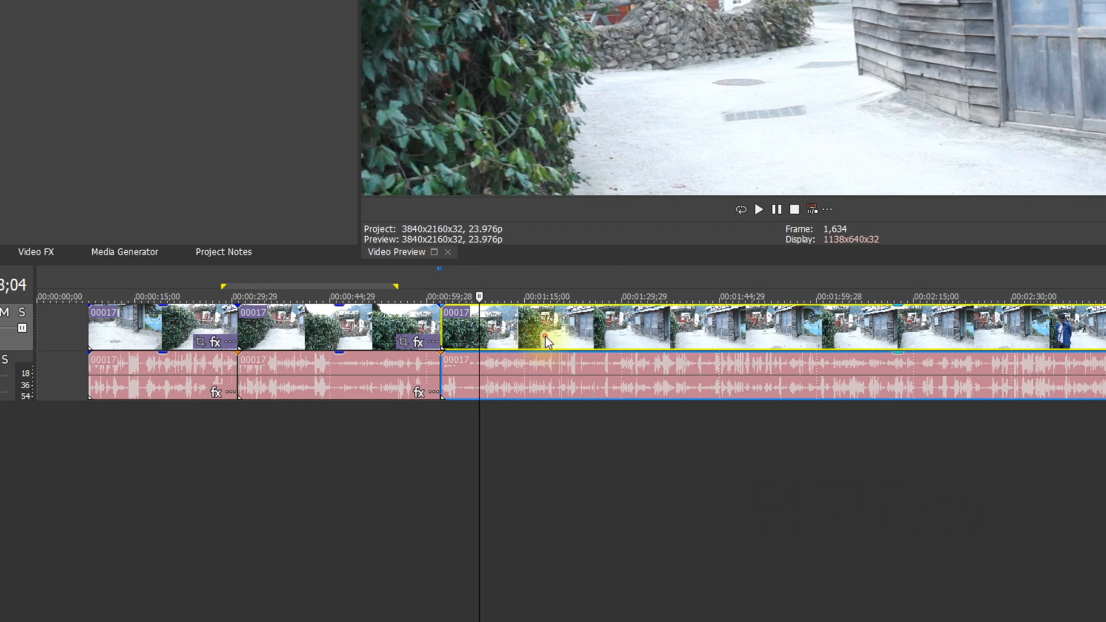
left_click(545, 336)
left_click(608, 321)
key("s")
mouse_move(644, 332)
left_mouse_down()
mouse_move(704, 332)
mouse_move(643, 331)
left_mouse_up()
Split the last clip at frame 2,535 and split its remainder again at about 2:18
left_click(723, 332)
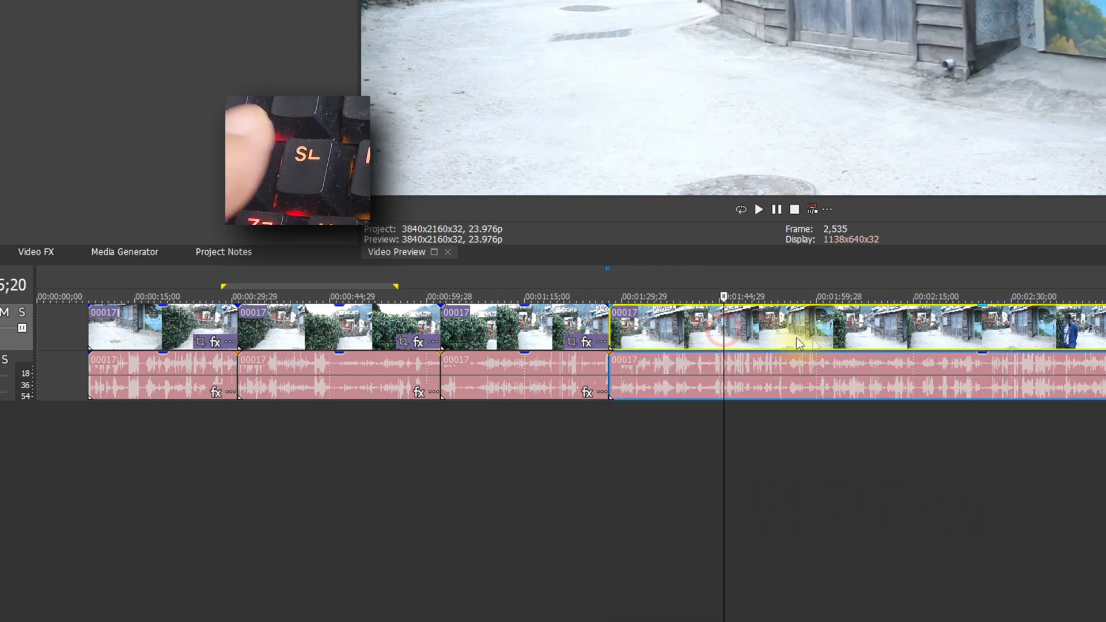
key("s")
left_click_drag(848, 337, 813, 337)
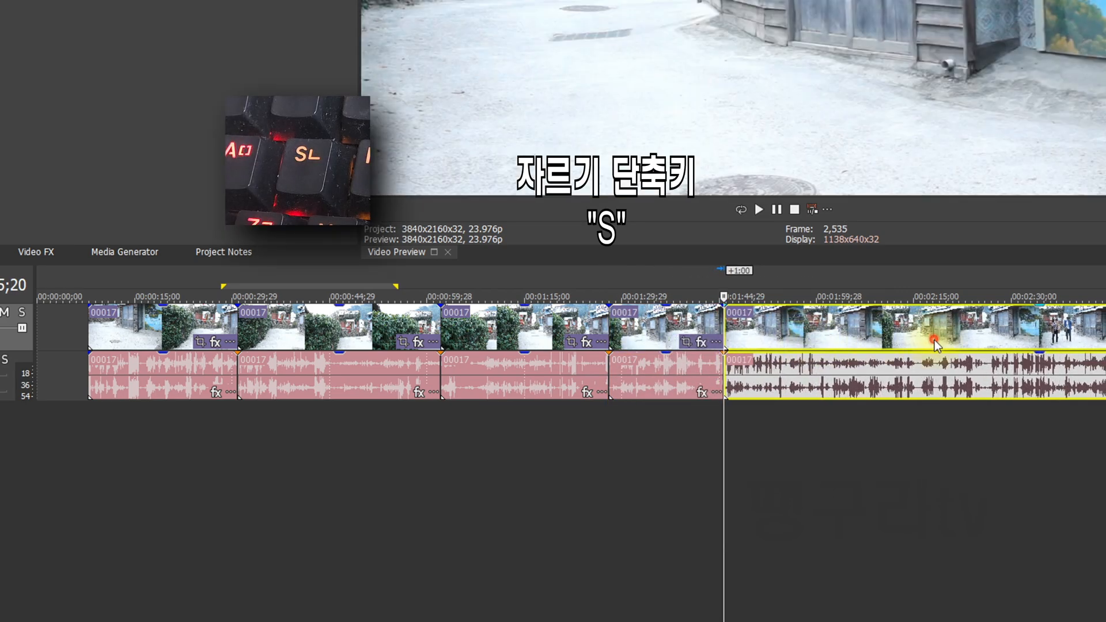
left_click(934, 340)
key("s")
left_click_drag(948, 329, 993, 338)
Split the fourth clip at frame 2,317 and select the piece after the split
left_click(766, 457)
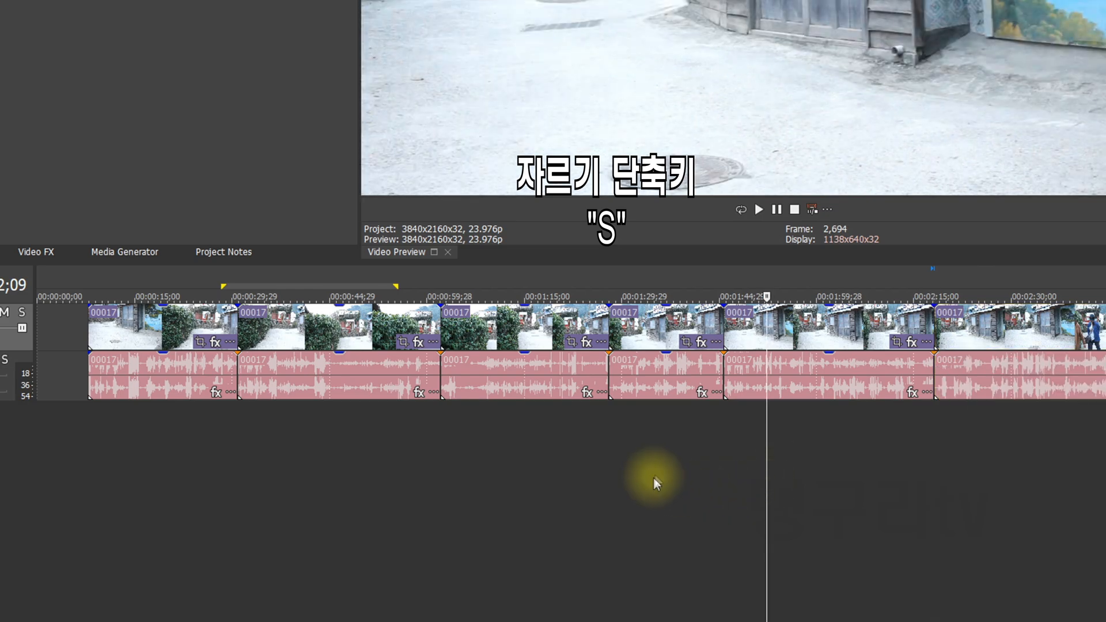
left_click(665, 458)
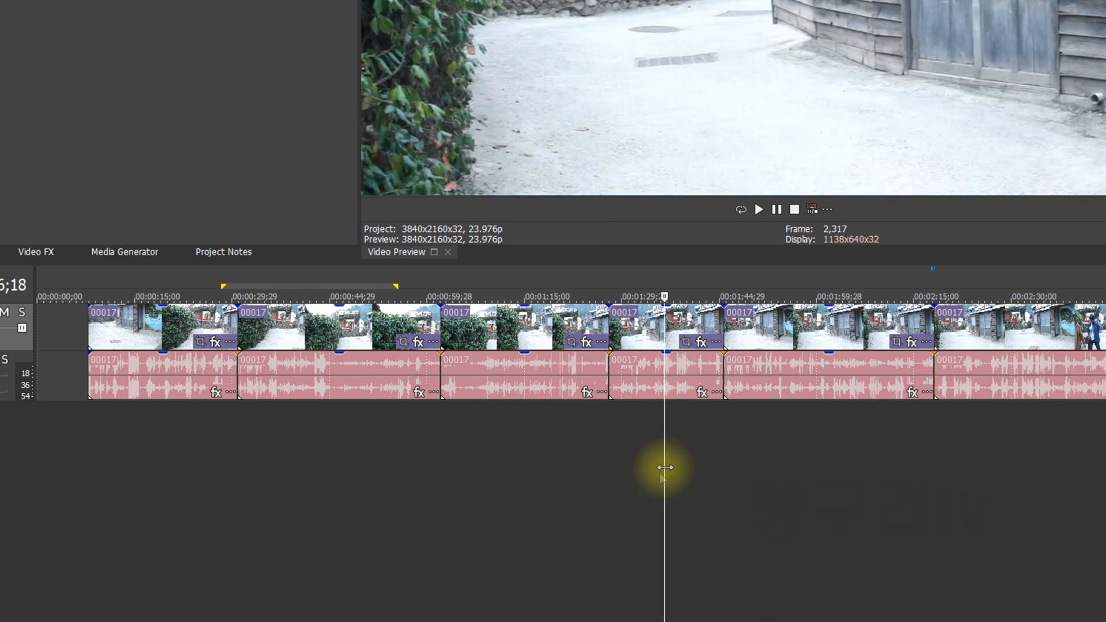
key("s")
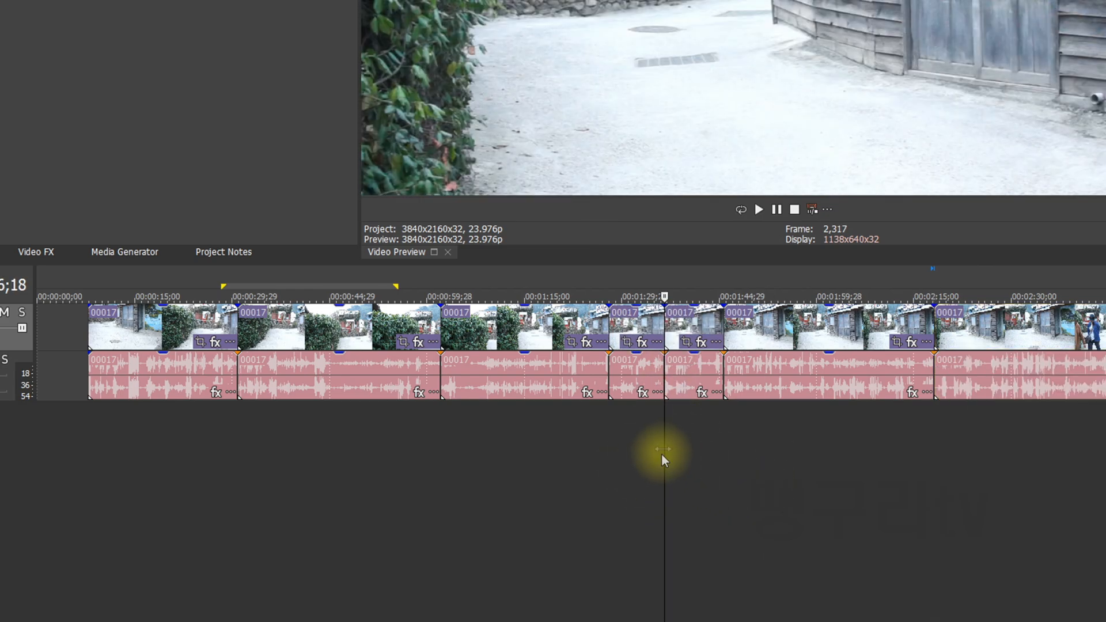
mouse_move(677, 320)
left_mouse_down()
mouse_move(693, 316)
mouse_move(668, 311)
mouse_move(707, 326)
mouse_move(679, 323)
left_mouse_up()
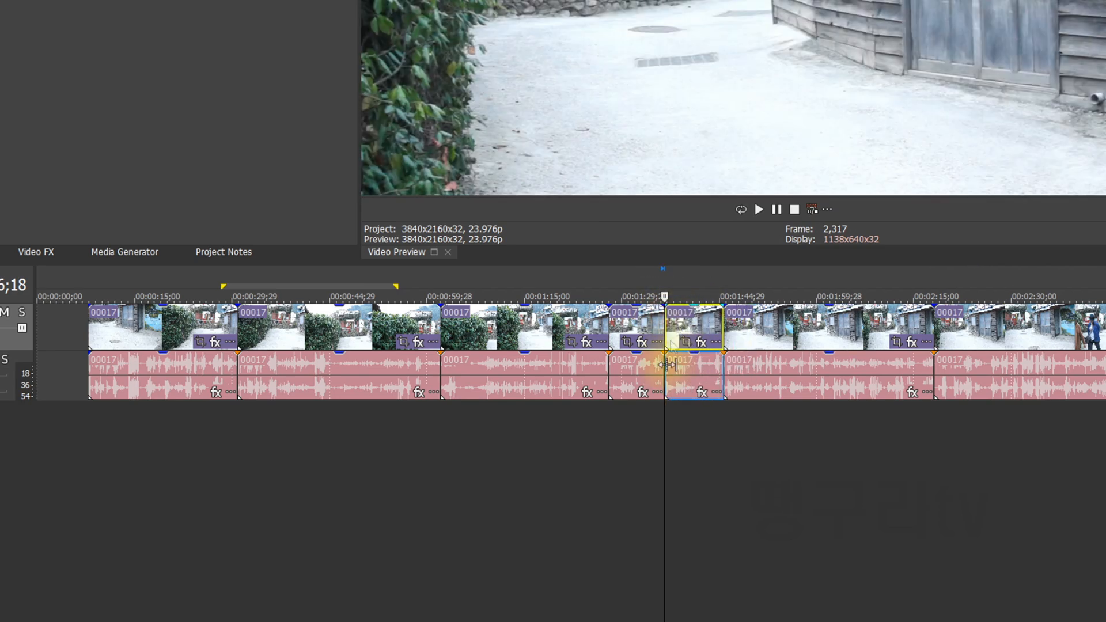
Select the third clip and cut it out of the timeline together with its audio
left_click(506, 444)
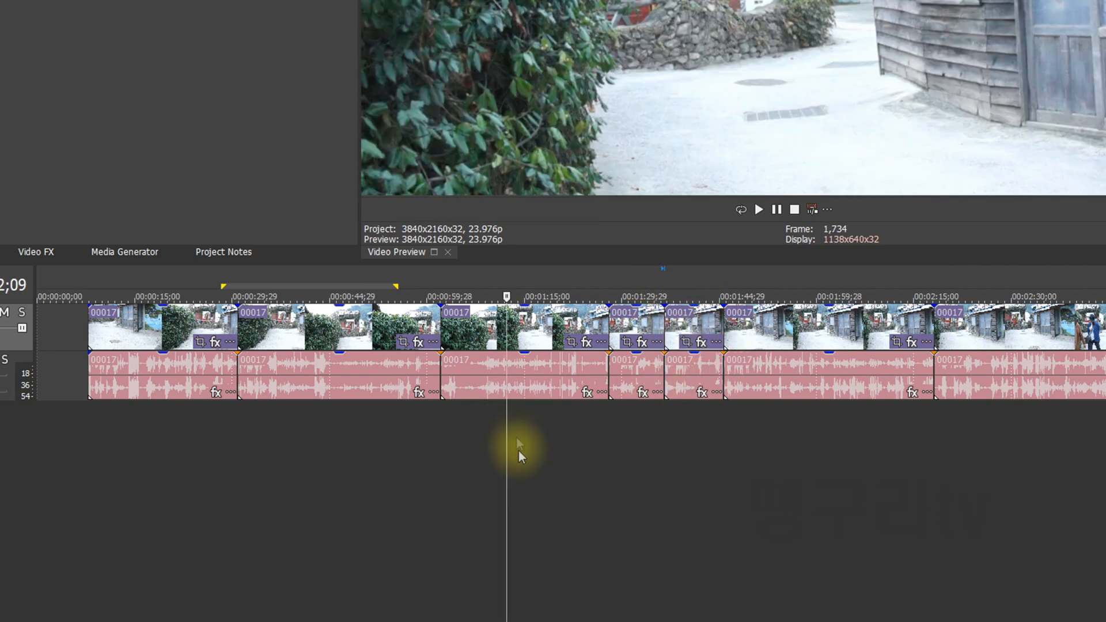
left_click(531, 339)
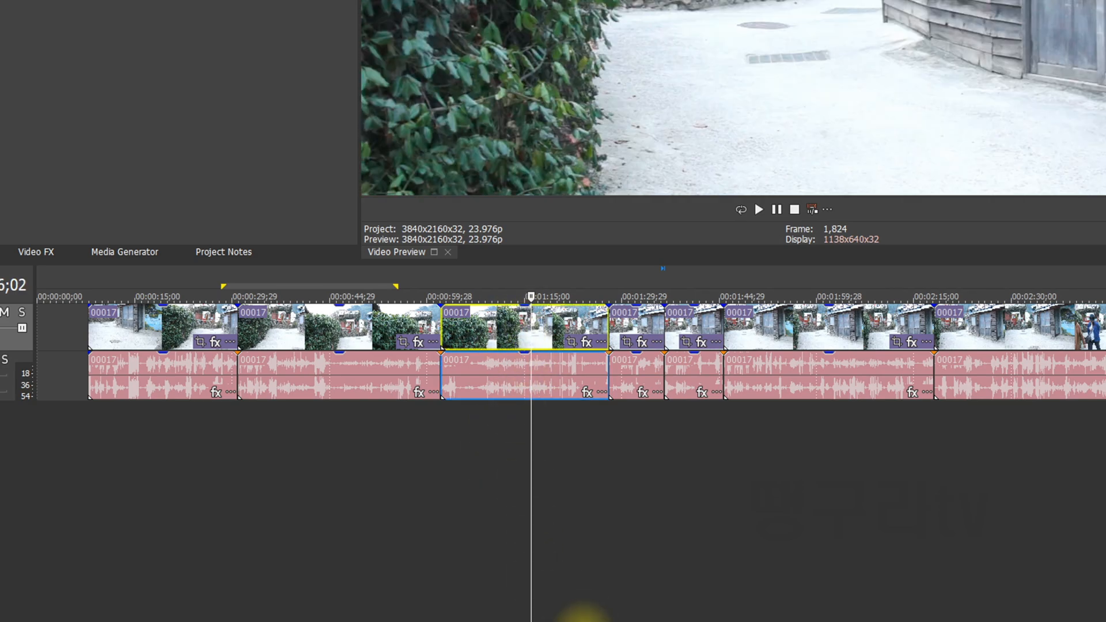
left_click(496, 334)
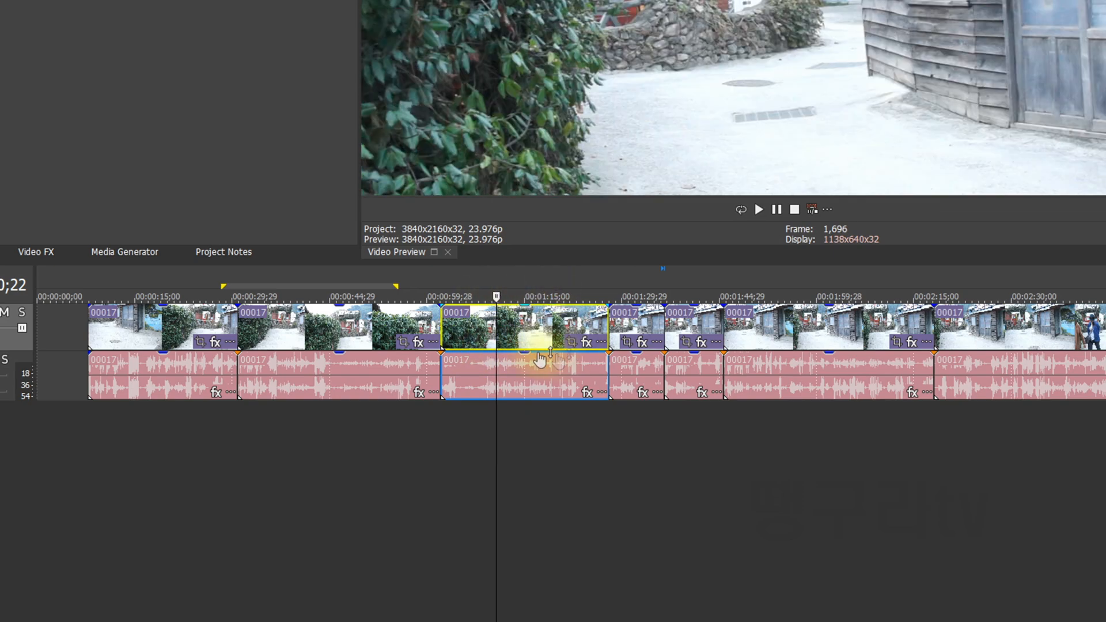
left_click(517, 327)
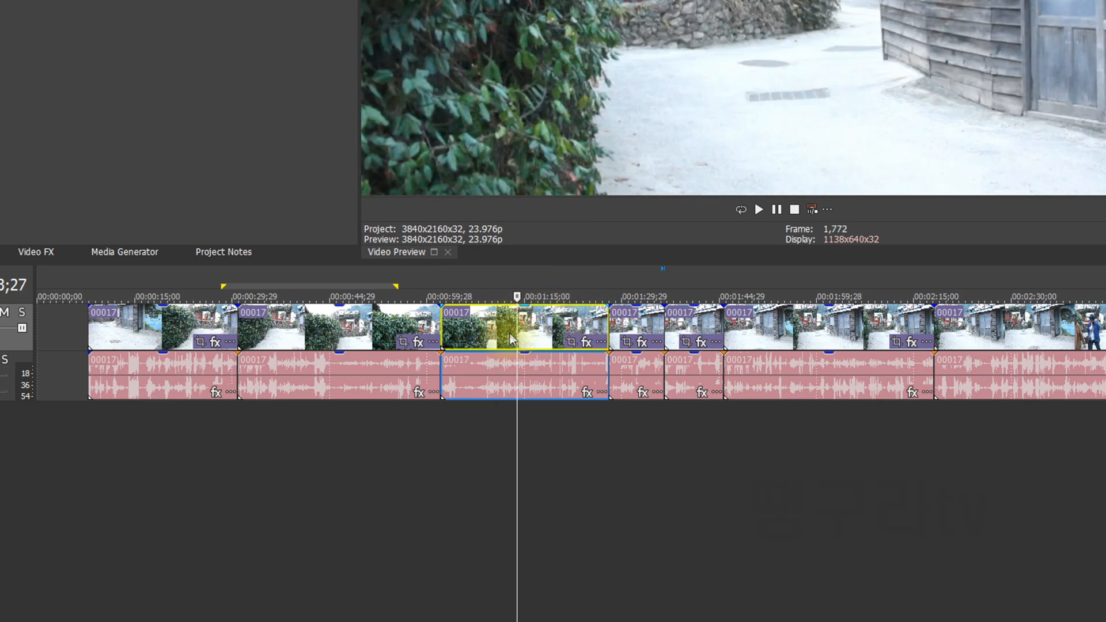
mouse_move(506, 334)
left_mouse_down()
mouse_move(420, 340)
mouse_move(499, 335)
left_mouse_up()
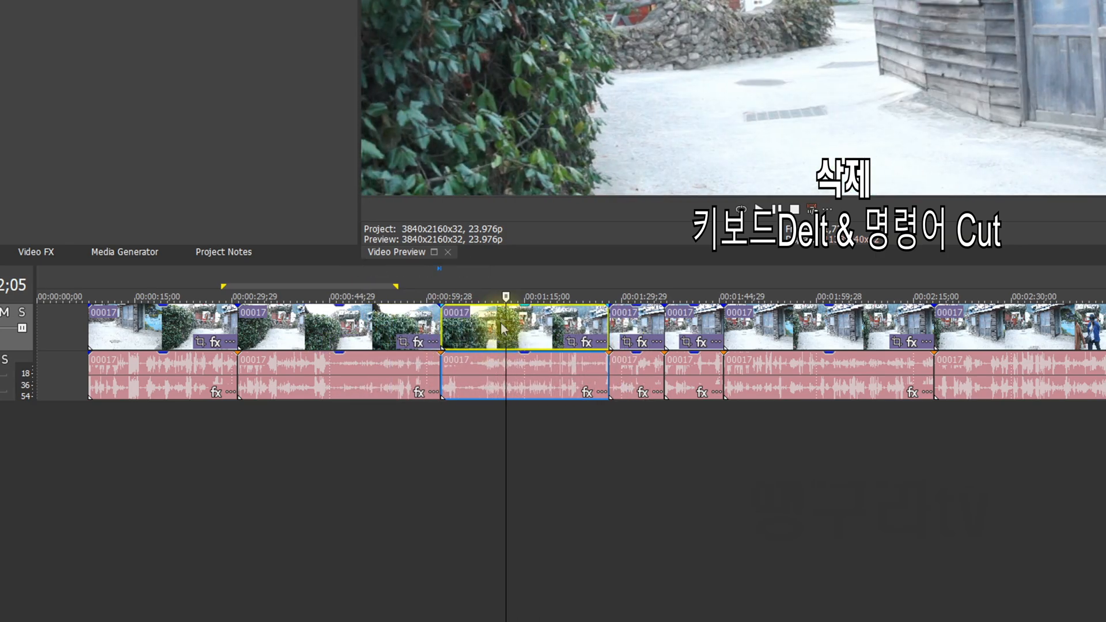
right_click(476, 329)
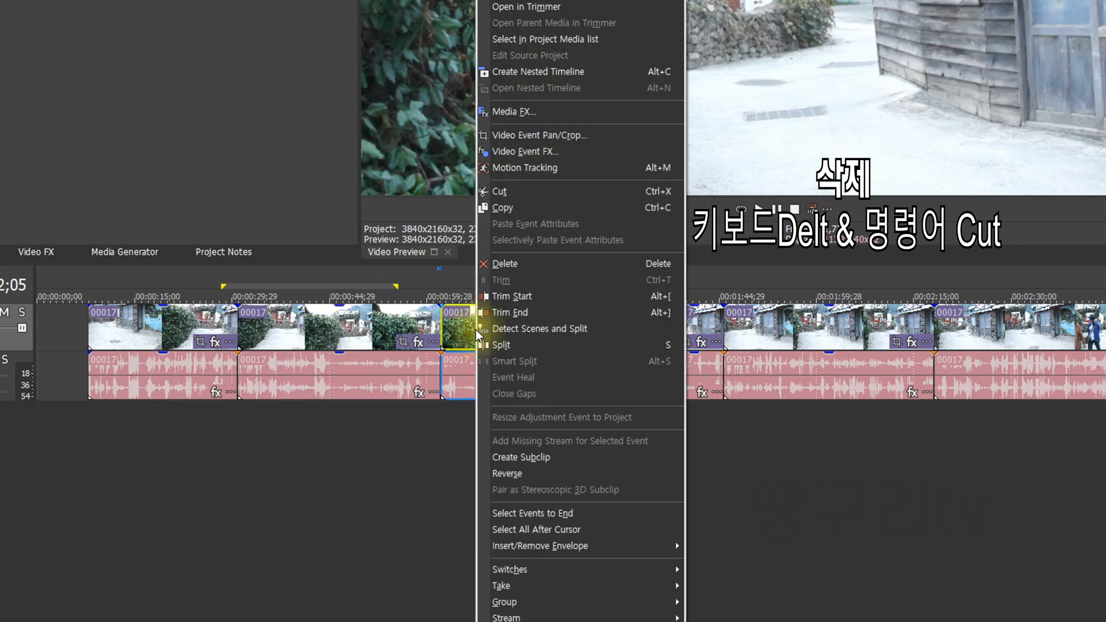
left_click(510, 193)
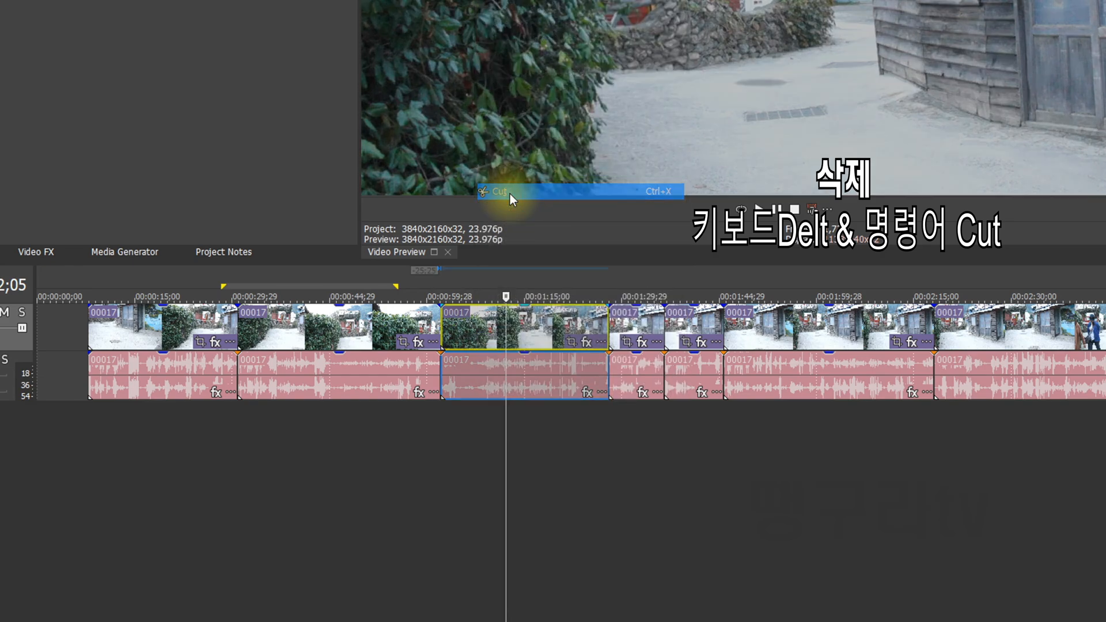
Close the gap by moving the second clip against the following clips and the first clip up behind it
left_click(631, 325)
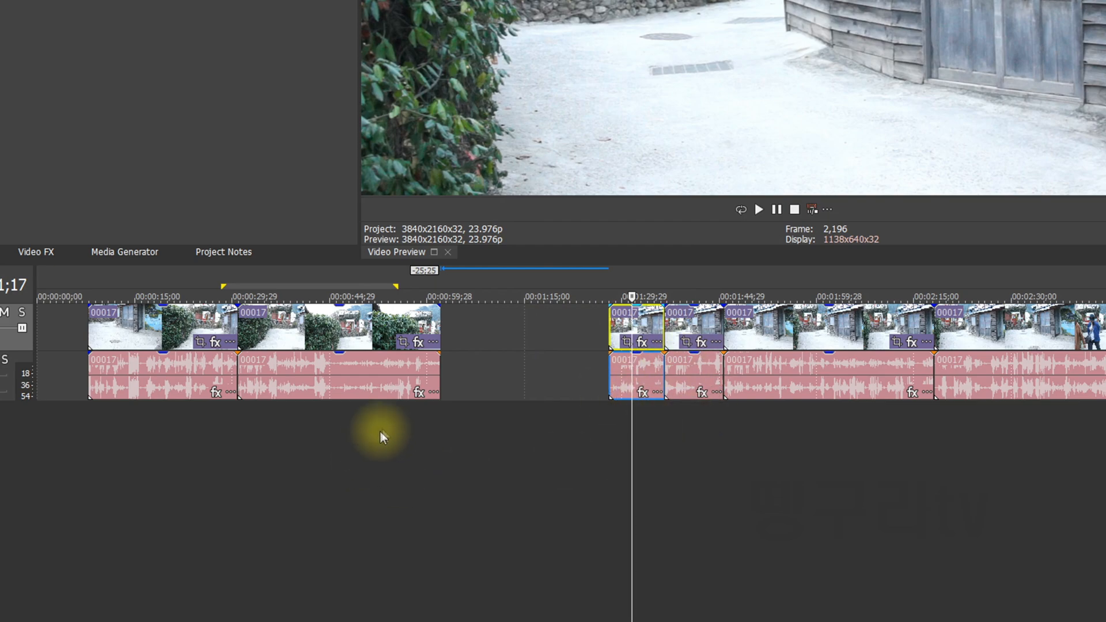
left_click(382, 434)
left_click(349, 344)
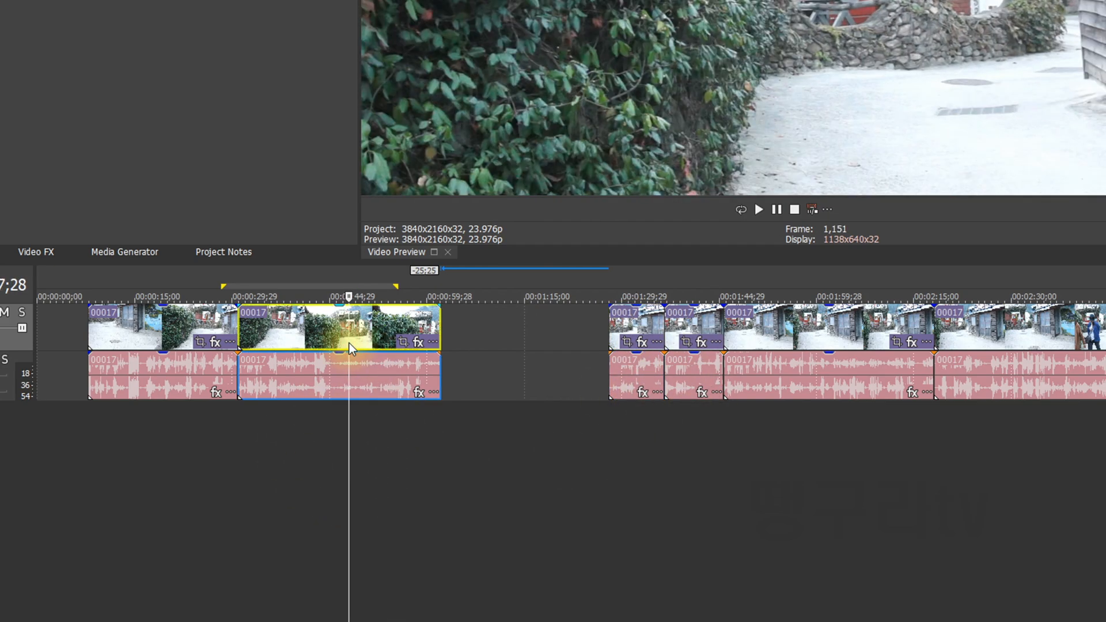
left_click_drag(349, 344, 513, 344)
left_click_drag(175, 329, 343, 330)
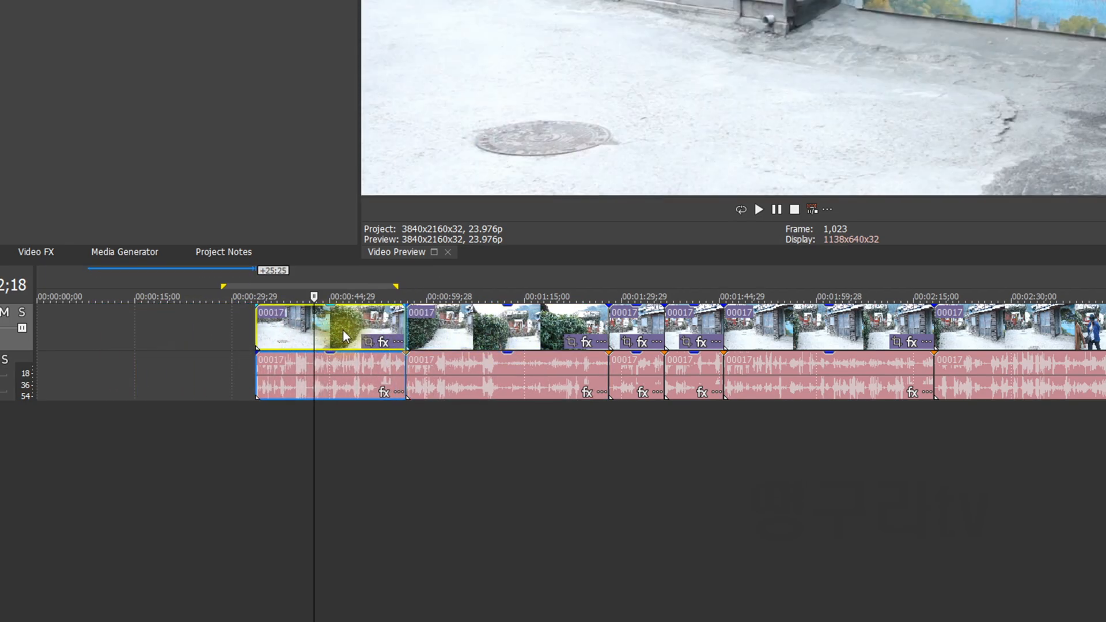
Try repositioning the second clip over the first, and shift the first clip 15:25 earlier on the timeline
mouse_move(444, 332)
left_mouse_down()
mouse_move(199, 340)
mouse_move(448, 334)
left_mouse_up()
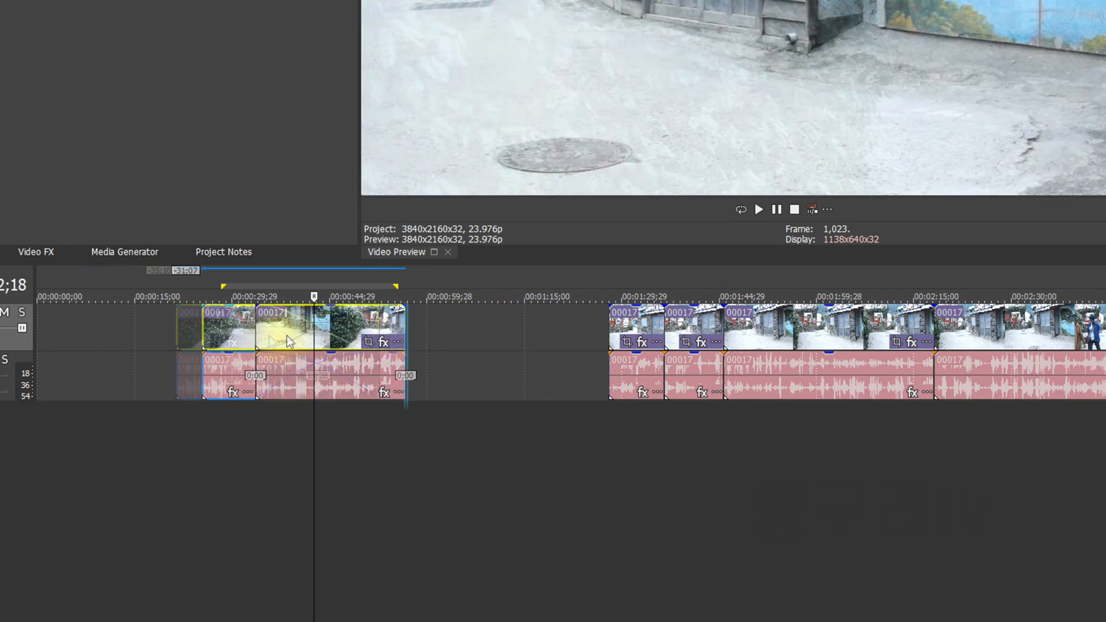
left_click(329, 333)
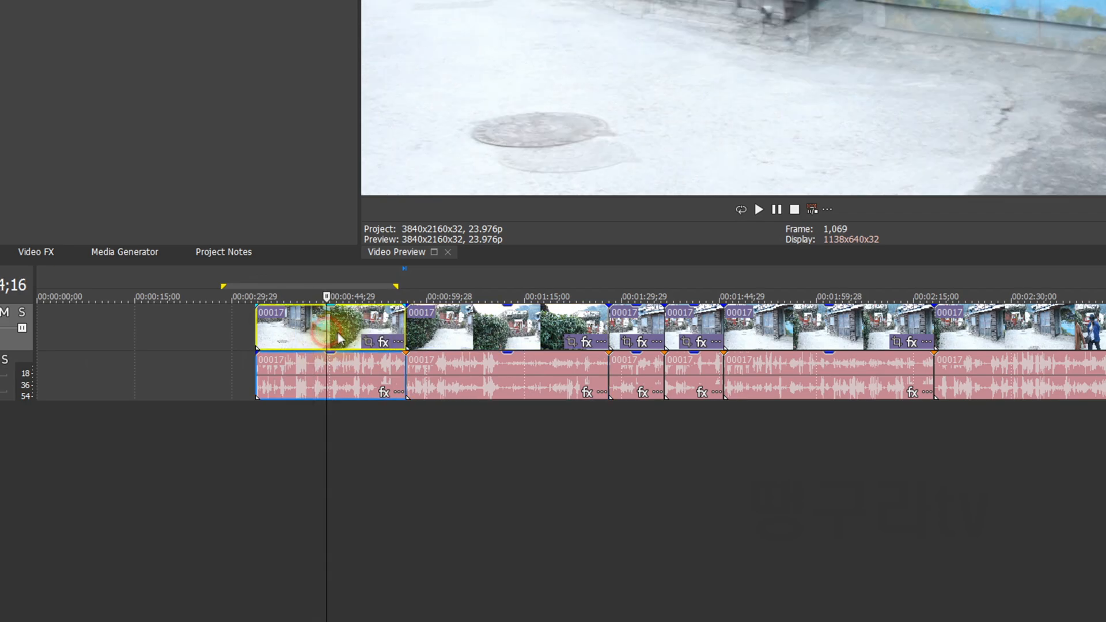
left_click_drag(337, 333, 234, 333)
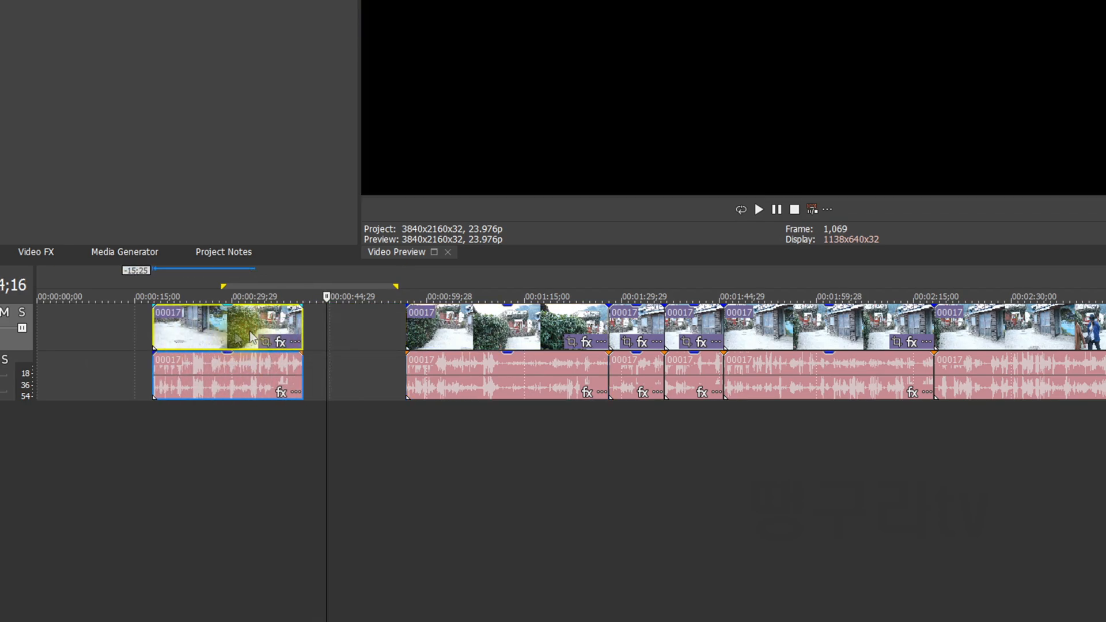
Extend the start of the second clip by 6:28 and move the clip 8:26 earlier against the first clip
left_click_drag(443, 328, 409, 336)
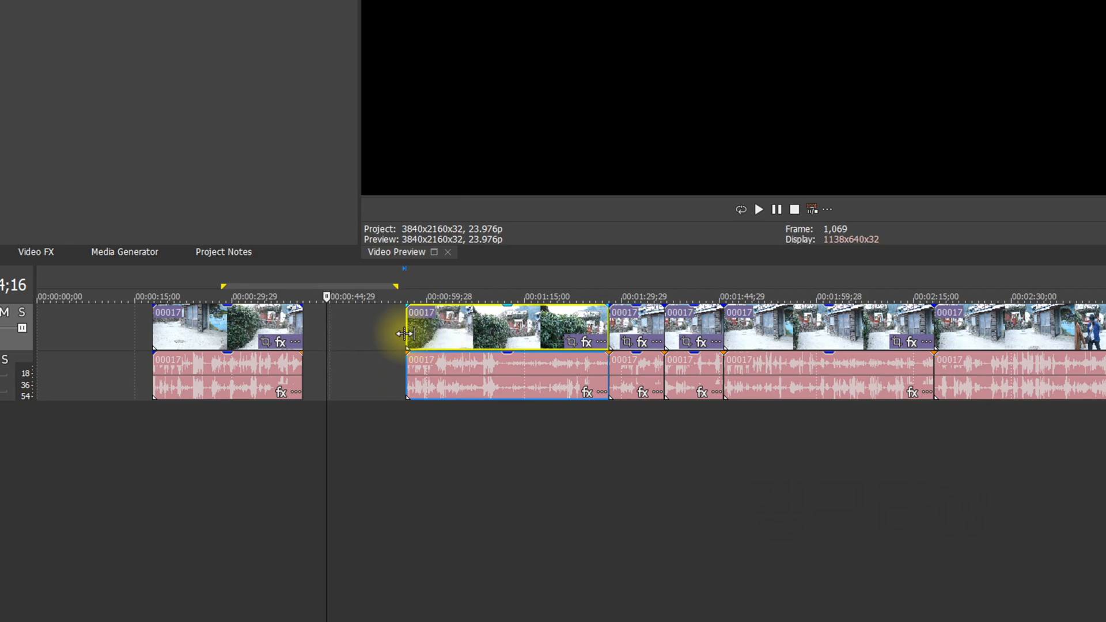
left_click_drag(408, 334, 361, 334)
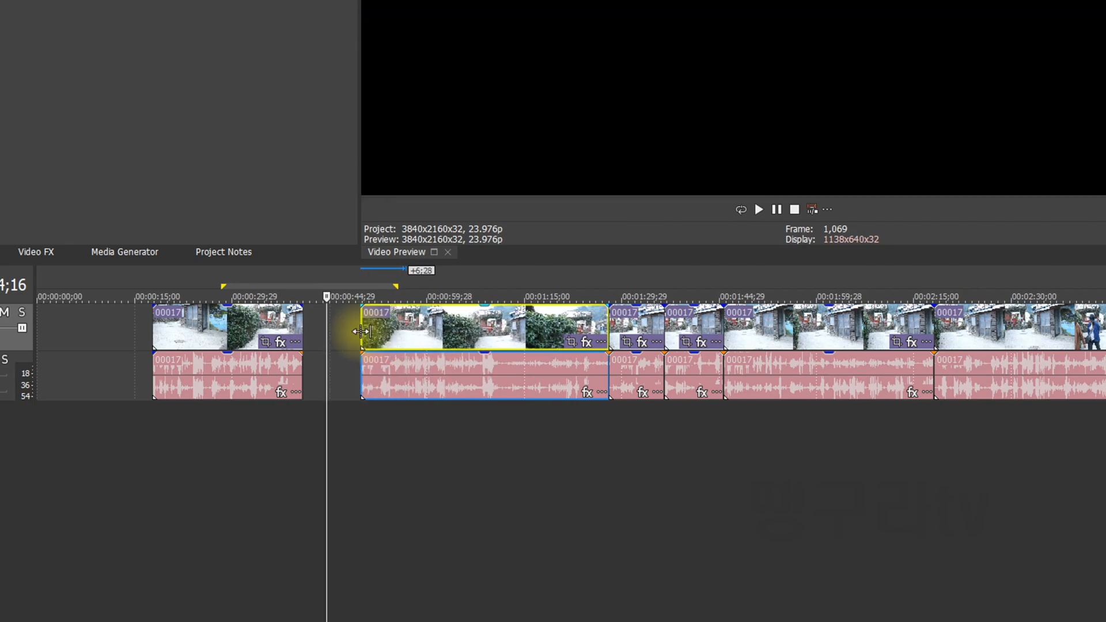
left_click_drag(458, 334, 400, 334)
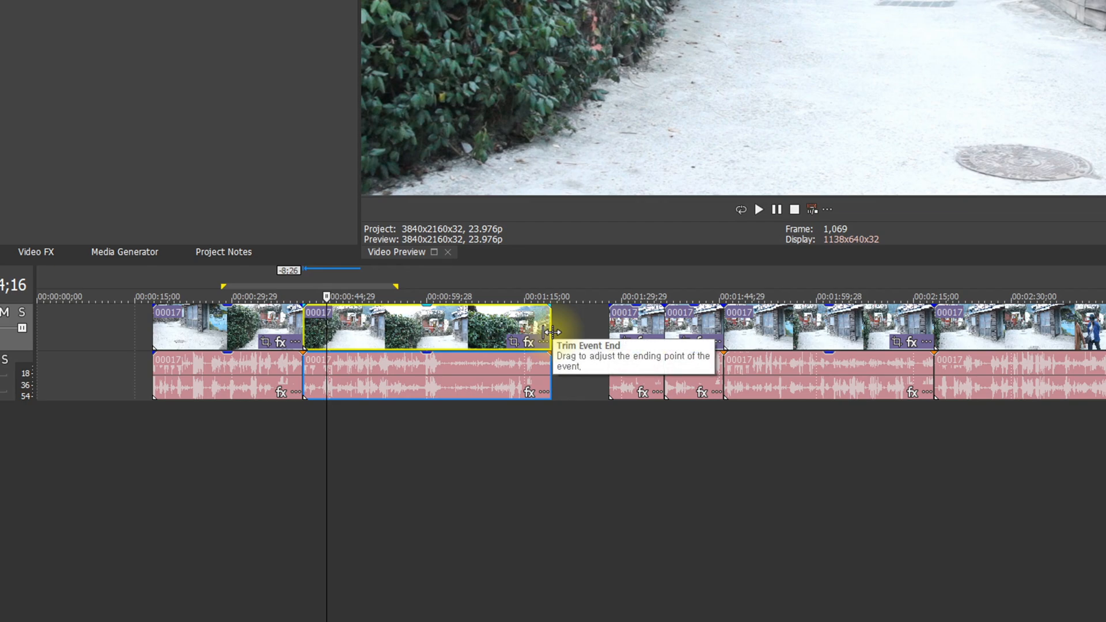
Extend the end of the second clip by 8:26 to meet the following clip
left_click_drag(550, 332, 610, 333)
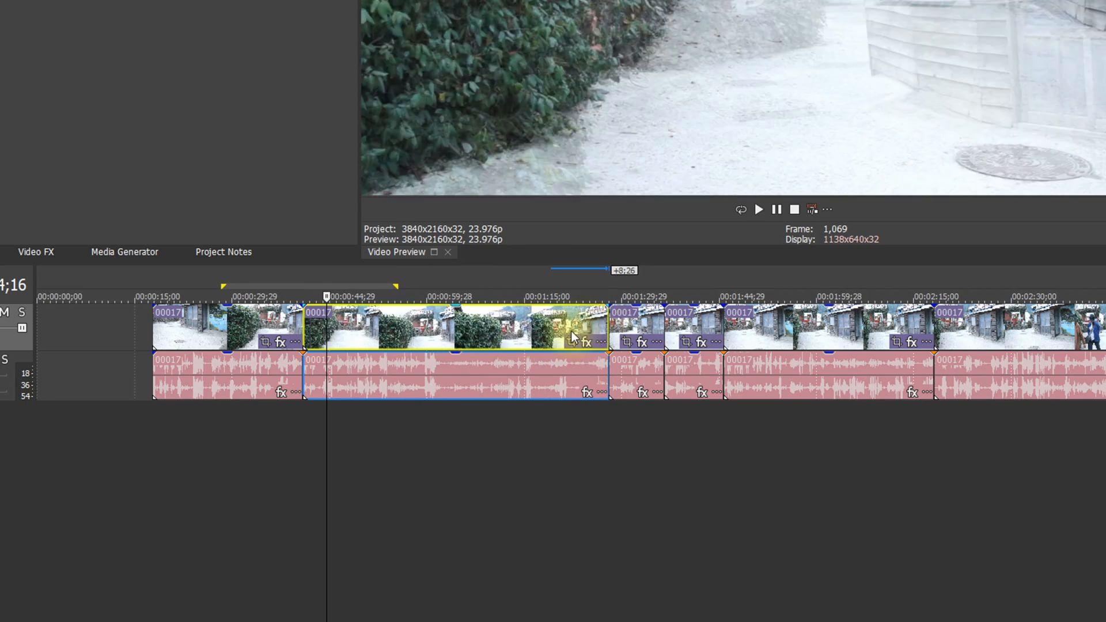
left_click(520, 332)
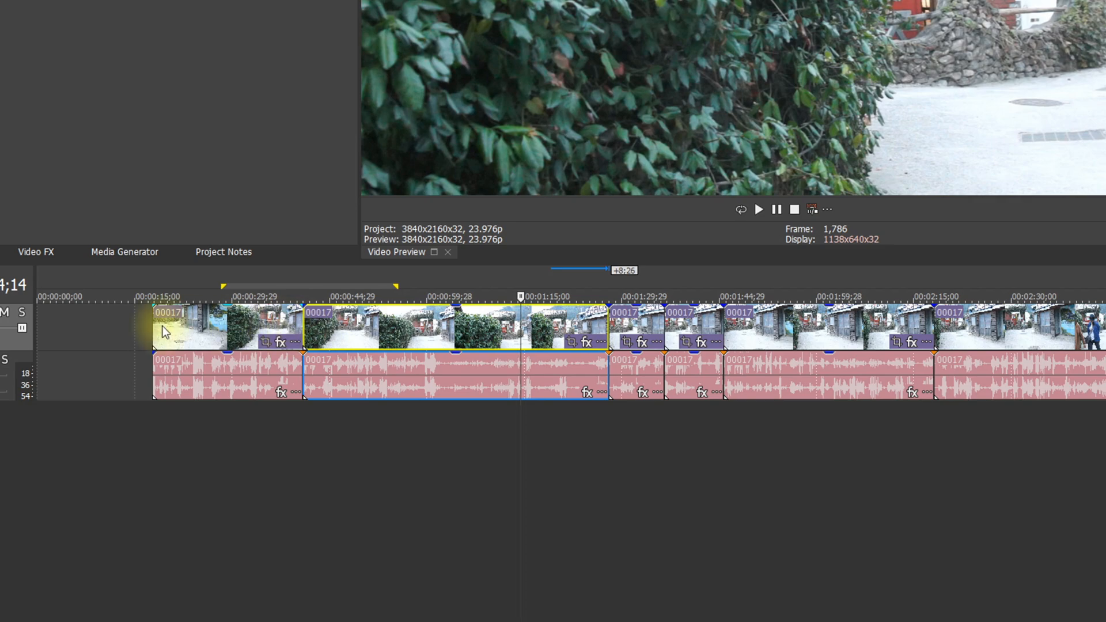
Delete the first clip and extend the start of the next clip back to about 30 seconds
left_click(207, 340)
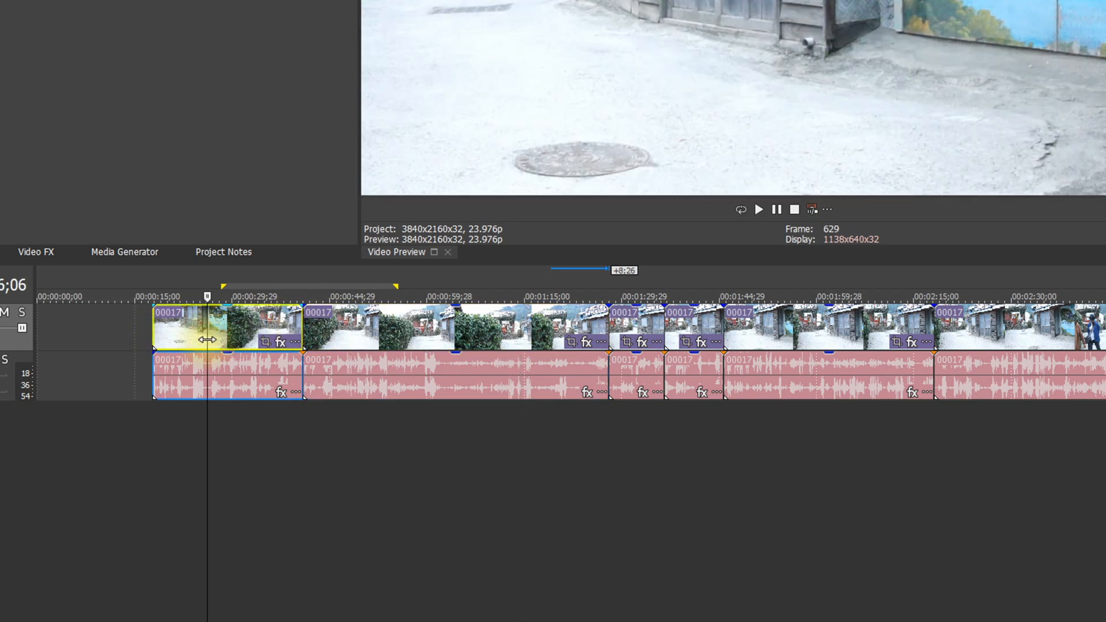
key("Delete")
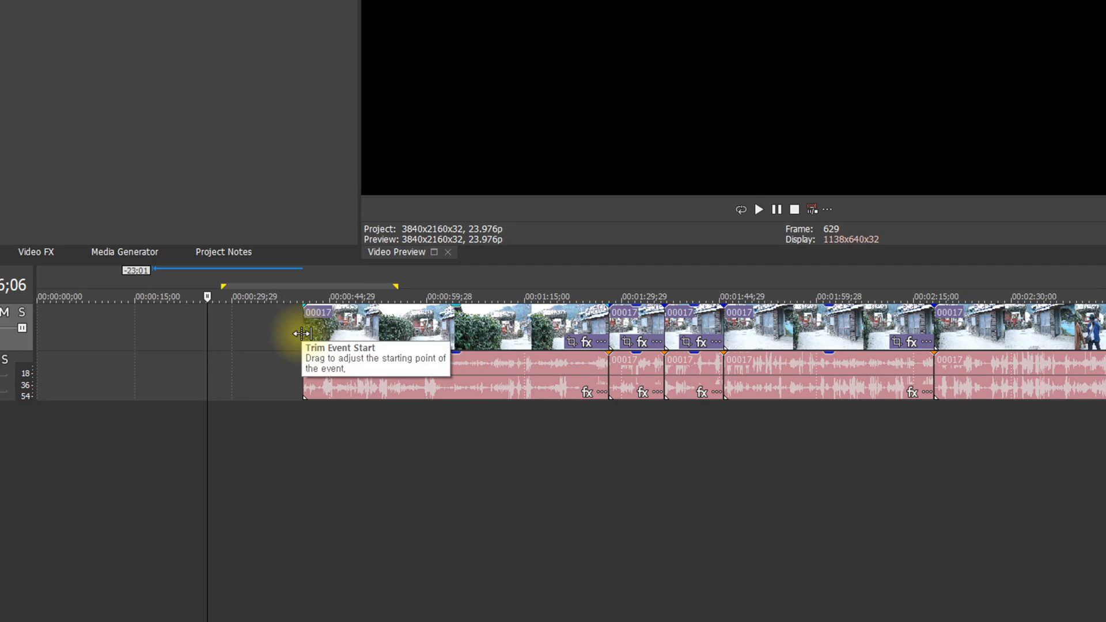
left_click_drag(302, 333, 233, 334)
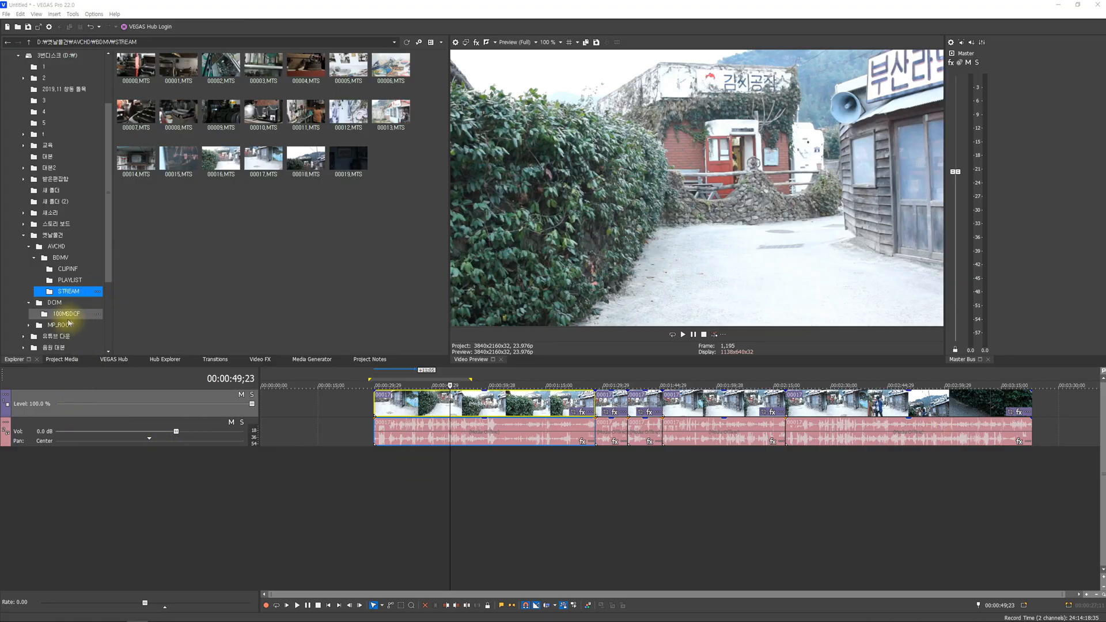
Add the photo DSC00626.JPG from the DCIM 100MSDCF folder to the video track after the last clip and select it
left_click(67, 313)
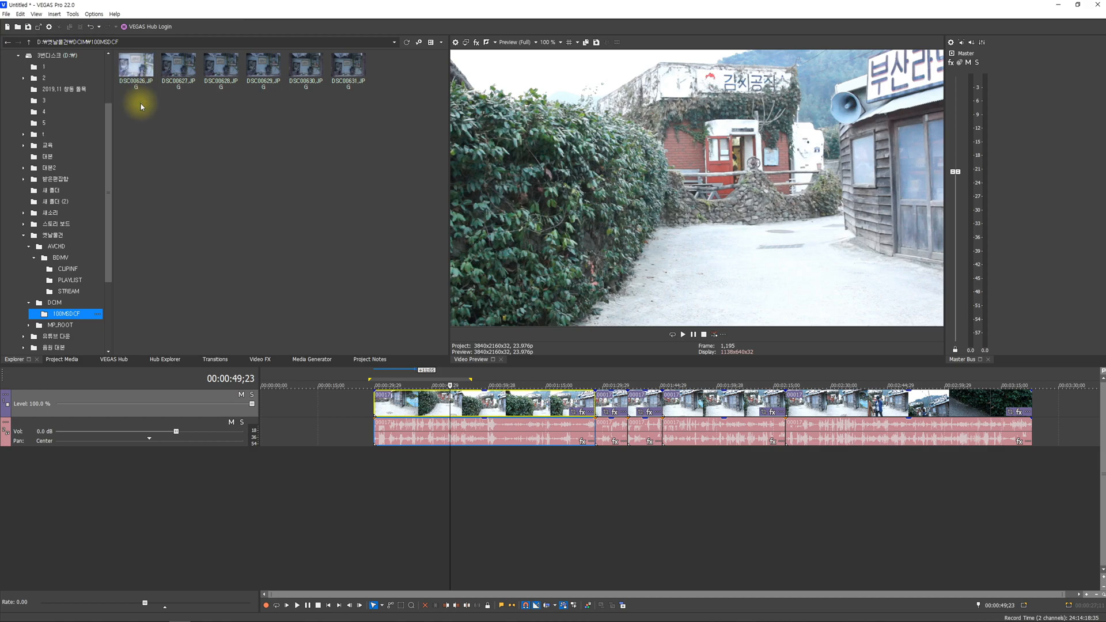
left_click_drag(140, 78, 1047, 426)
left_click(1050, 437)
scroll(1050, 437, "up", 9)
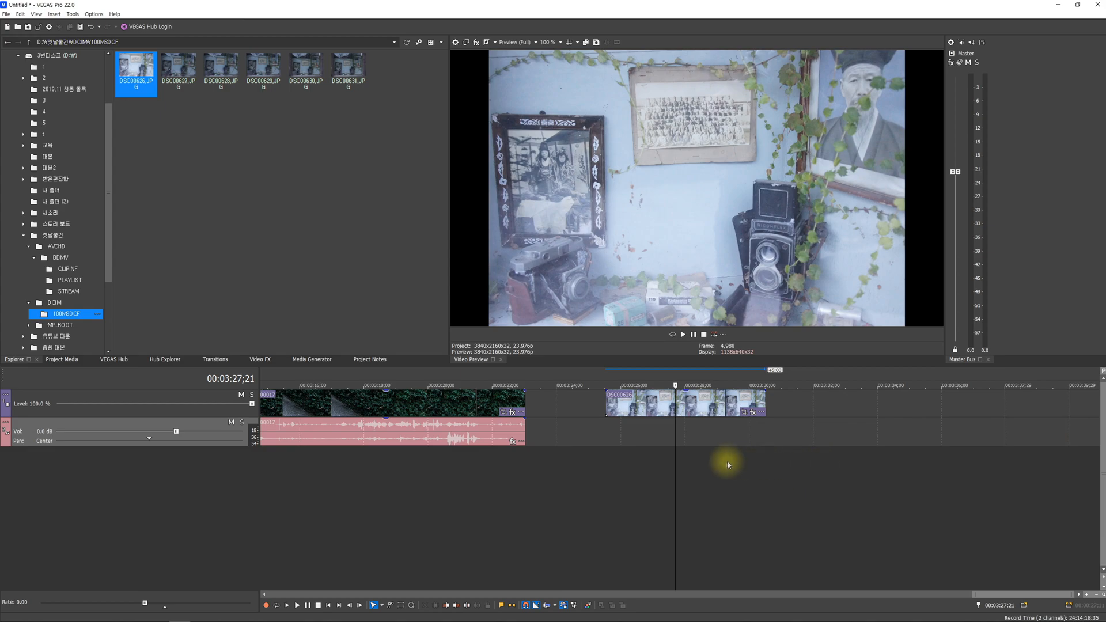
left_click(686, 402)
scroll(634, 404, "down", 8)
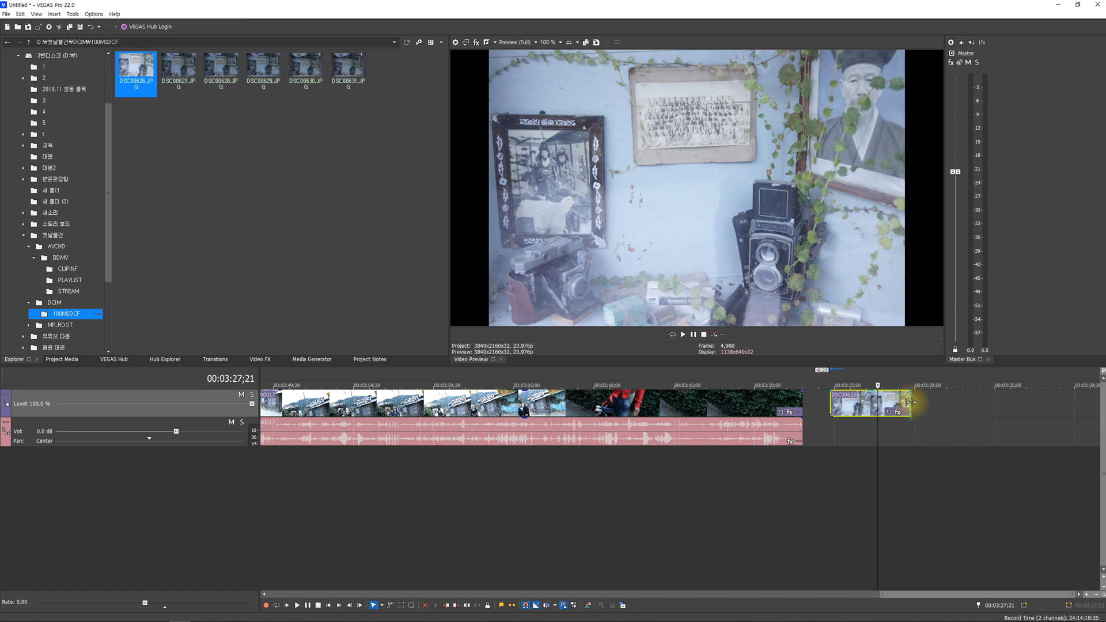
Extend the end of the photo on the video track so it lasts about 15 seconds, and adjust its start
left_click_drag(924, 402, 985, 403)
left_click_drag(892, 414, 829, 406)
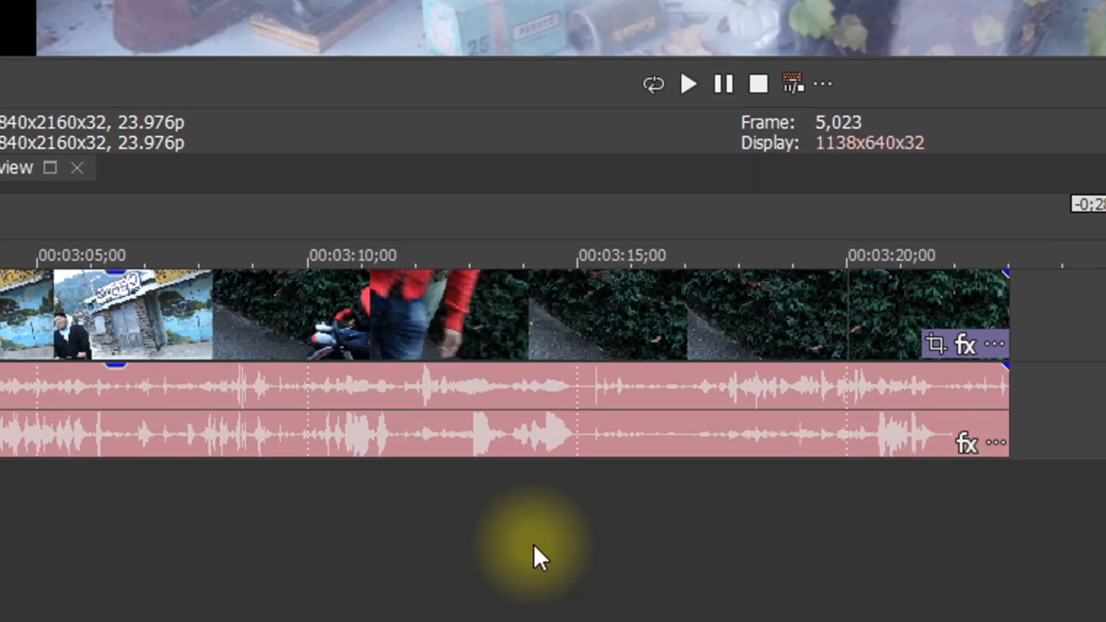
Place the playhead at about 2:03 in the timeline and examine the clips there at closer and wider zoom levels
left_click(533, 543)
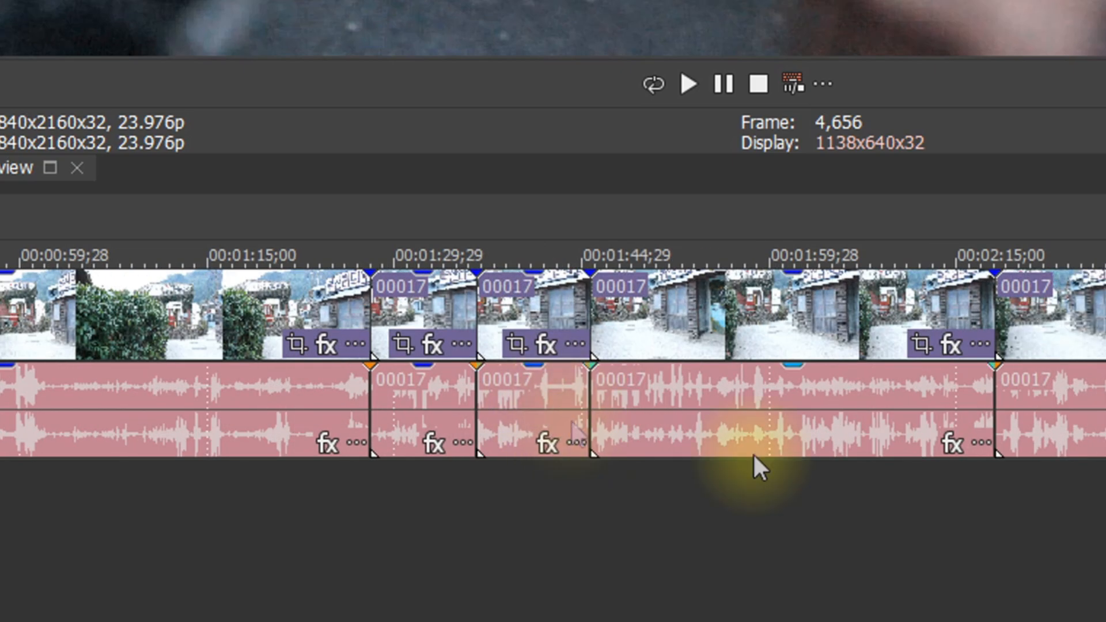
left_click(814, 553)
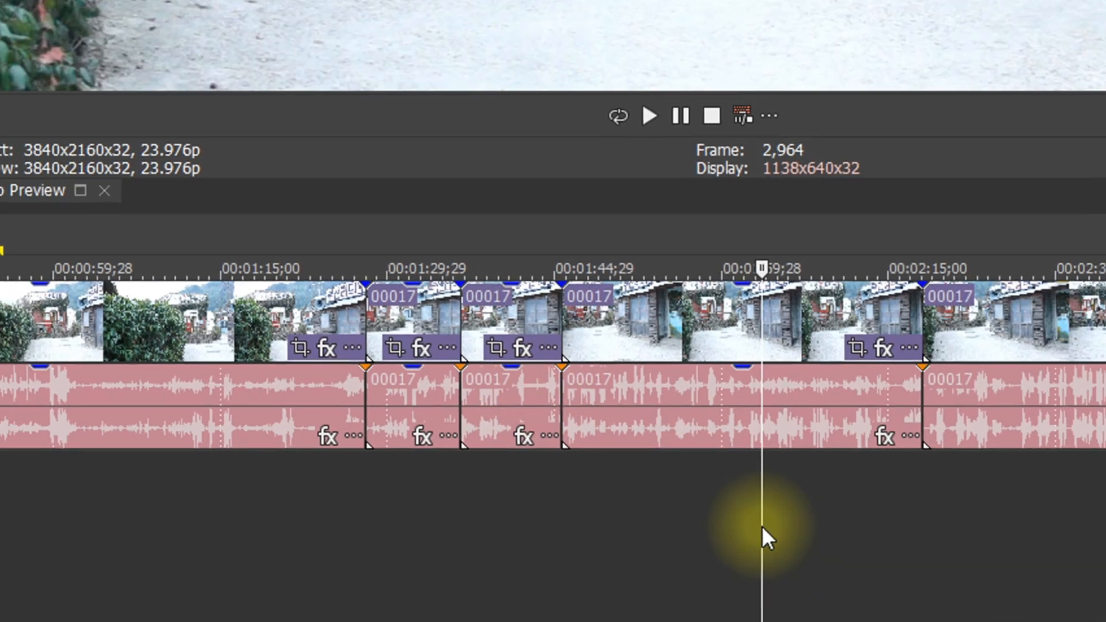
scroll(814, 550, "up", 6)
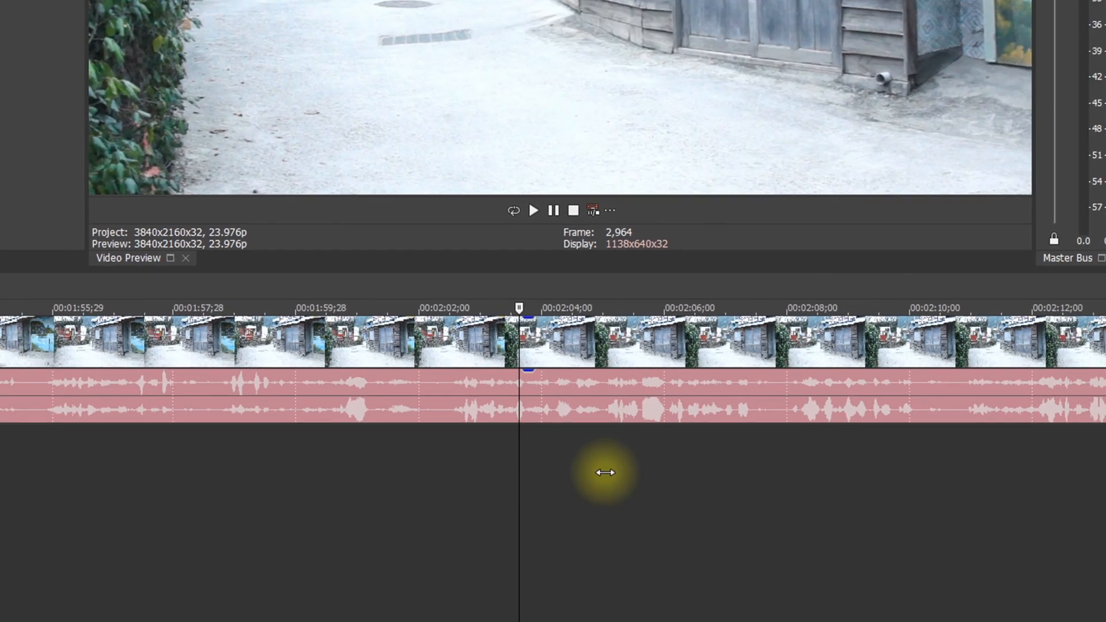
scroll(602, 470, "down", 6)
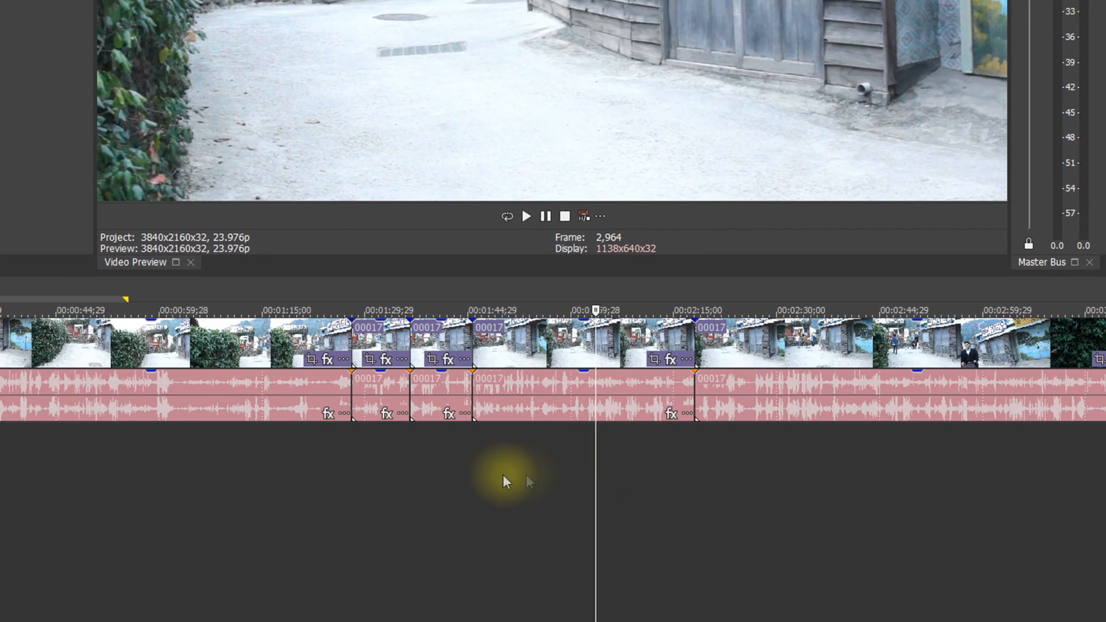
scroll(498, 475, "up", 3)
scroll(498, 474, "down", 5)
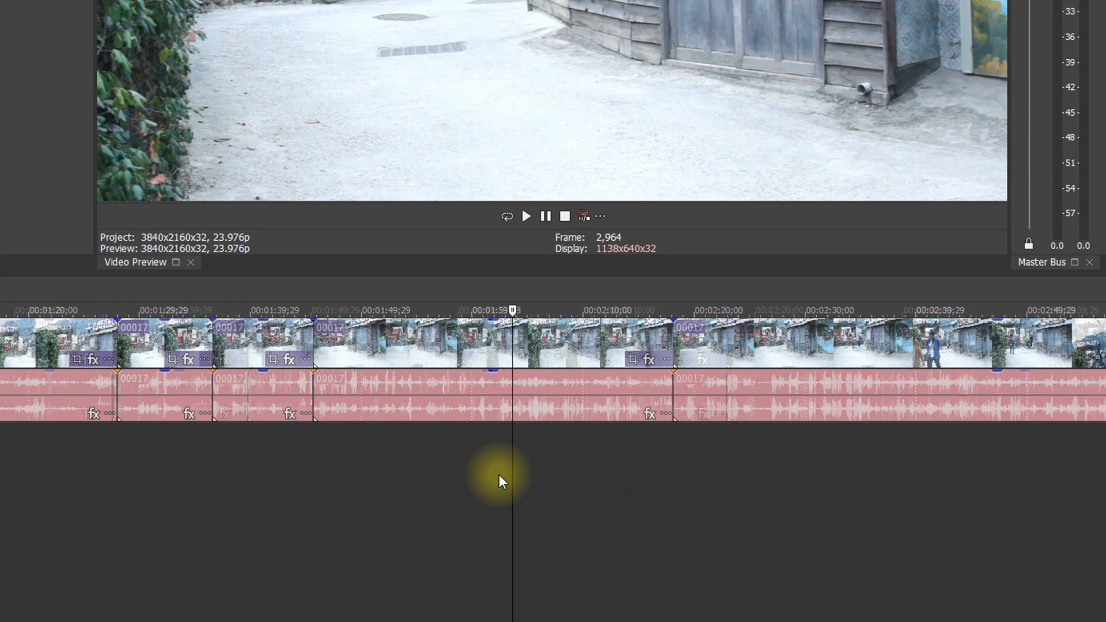
scroll(499, 475, "up", 2)
Move the playhead to about 1:32 in the second clip and inspect that area close up and in overview
left_click(381, 480)
scroll(380, 480, "up", 6)
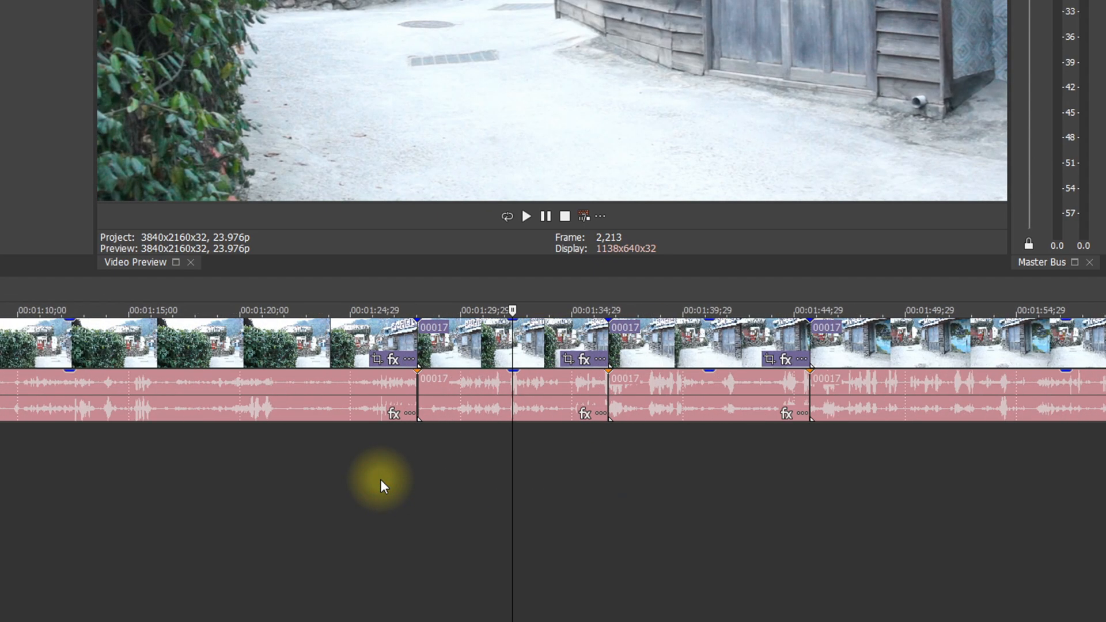
scroll(380, 479, "down", 6)
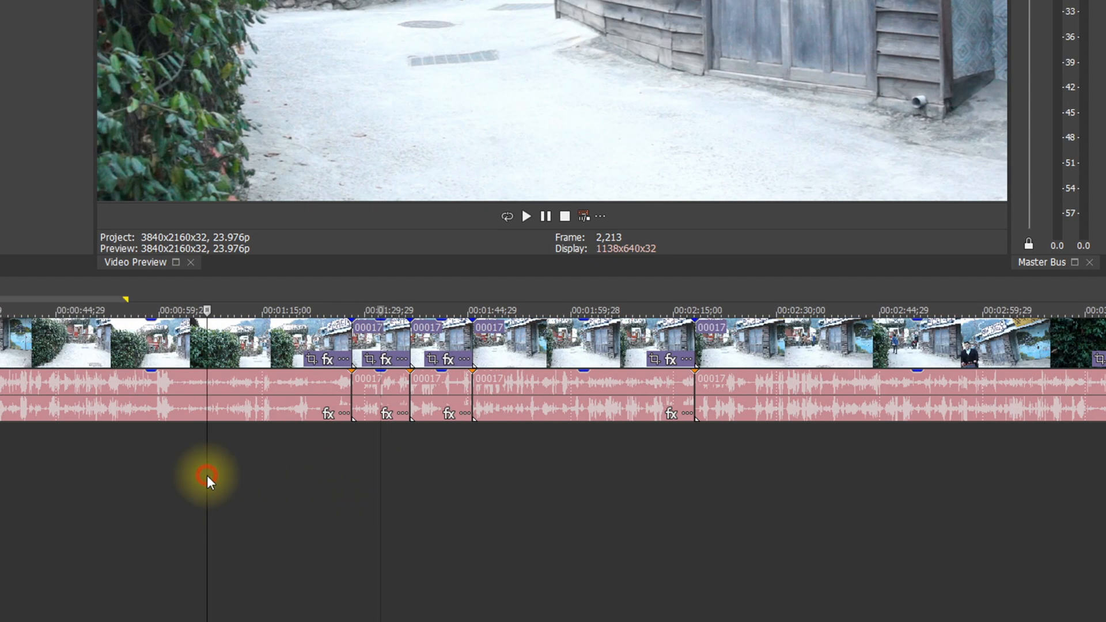
Move the playhead to 00:01:07;00 in the first clip and compare the close-up and full-timeline views around it
left_click(207, 475)
scroll(209, 475, "up", 6)
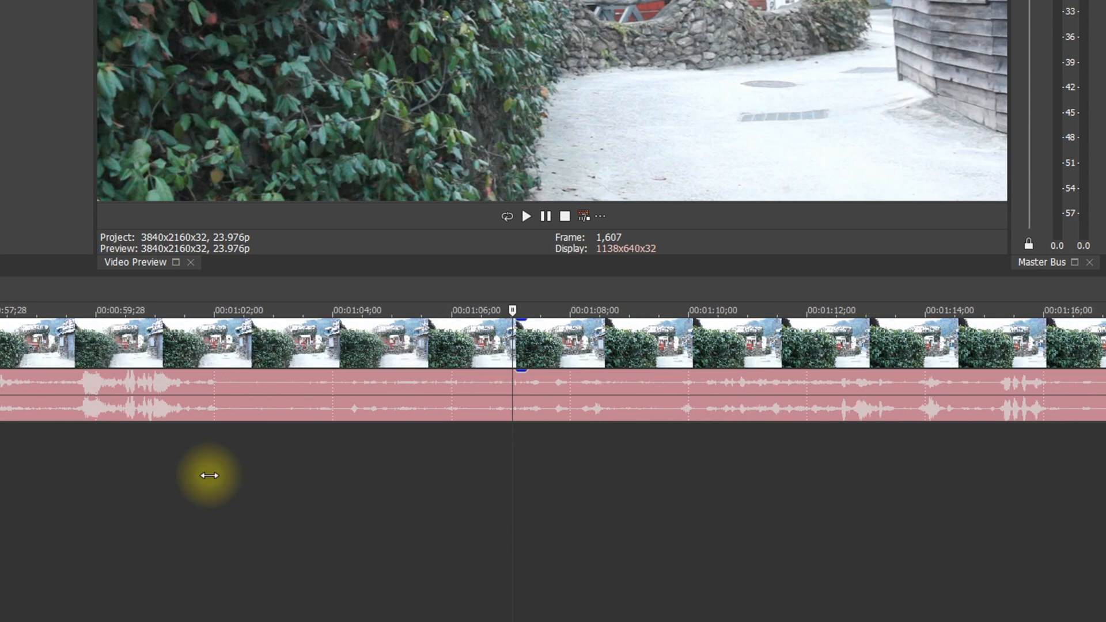
scroll(209, 476, "down", 6)
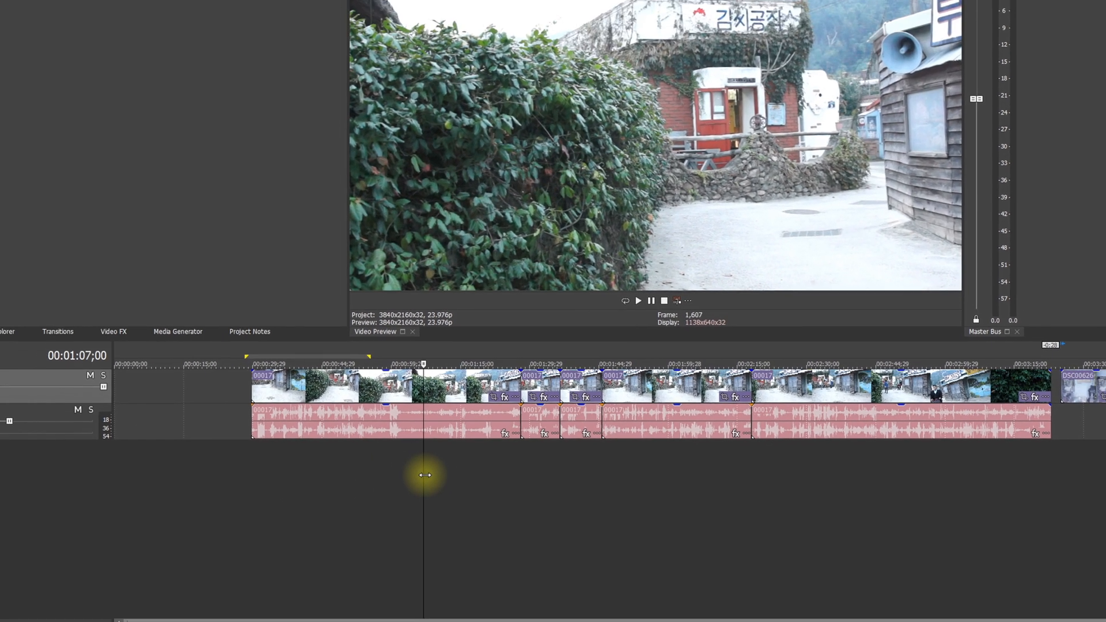
scroll(511, 475, "up", 6)
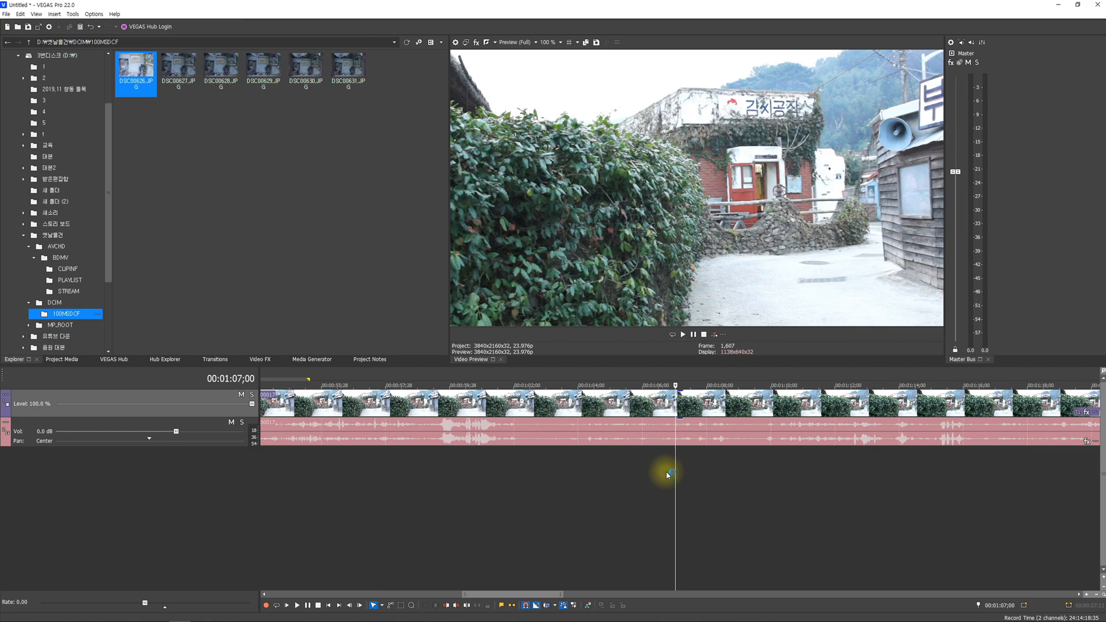
scroll(668, 475, "down", 10)
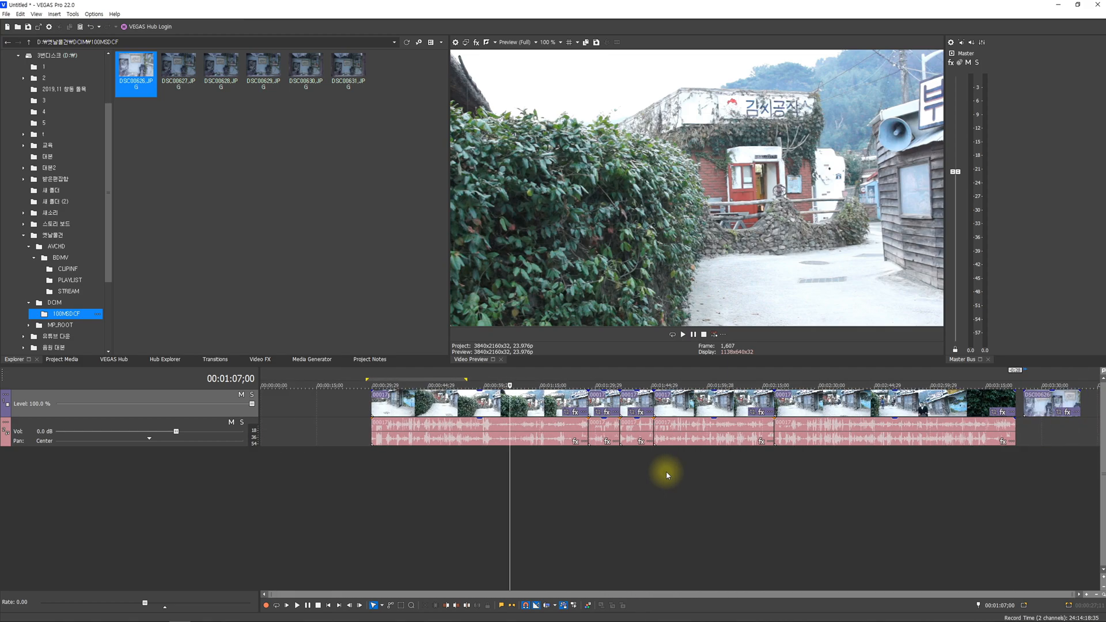
Place the playhead at 00:02:34;26 in the last video clip, shown close up, and select that clip's audio
left_click(841, 470)
scroll(840, 469, "up", 6)
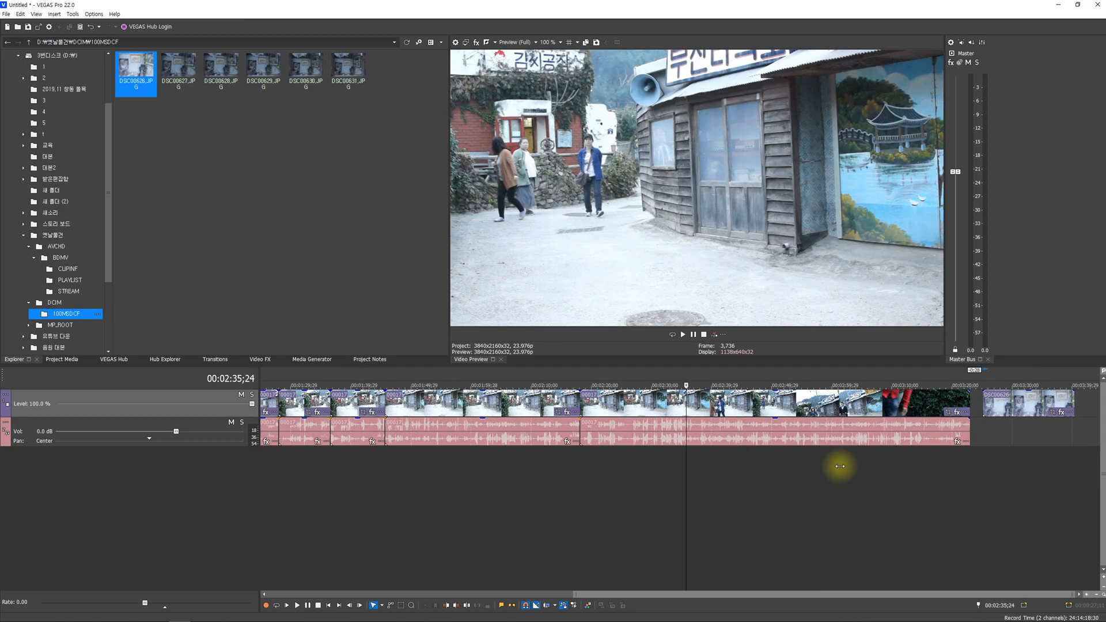
left_click(653, 469)
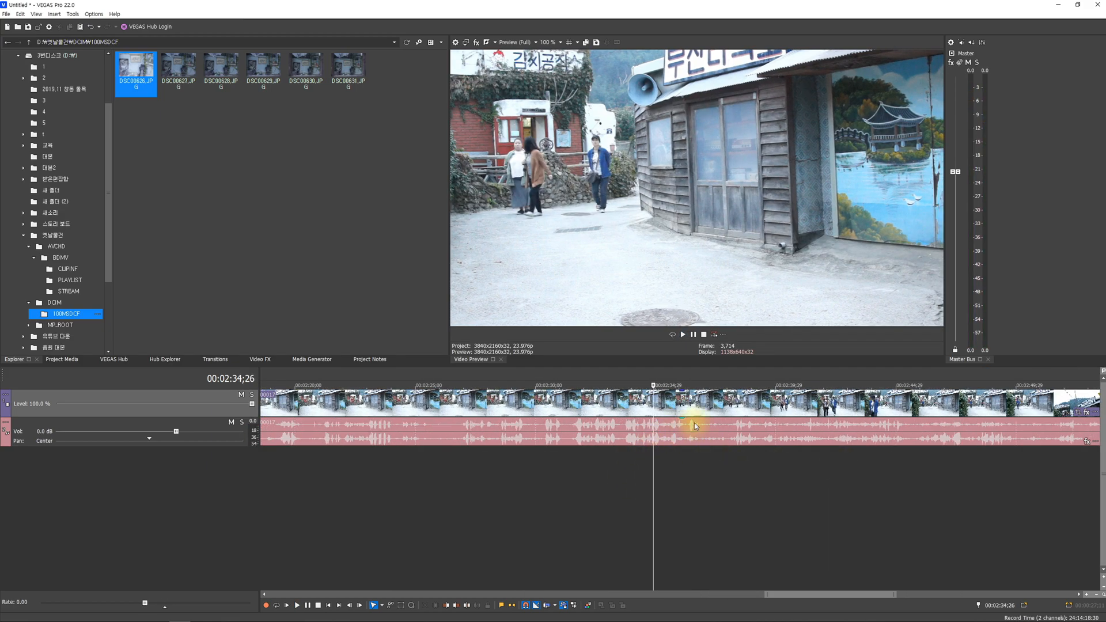
left_click_drag(682, 423, 679, 483)
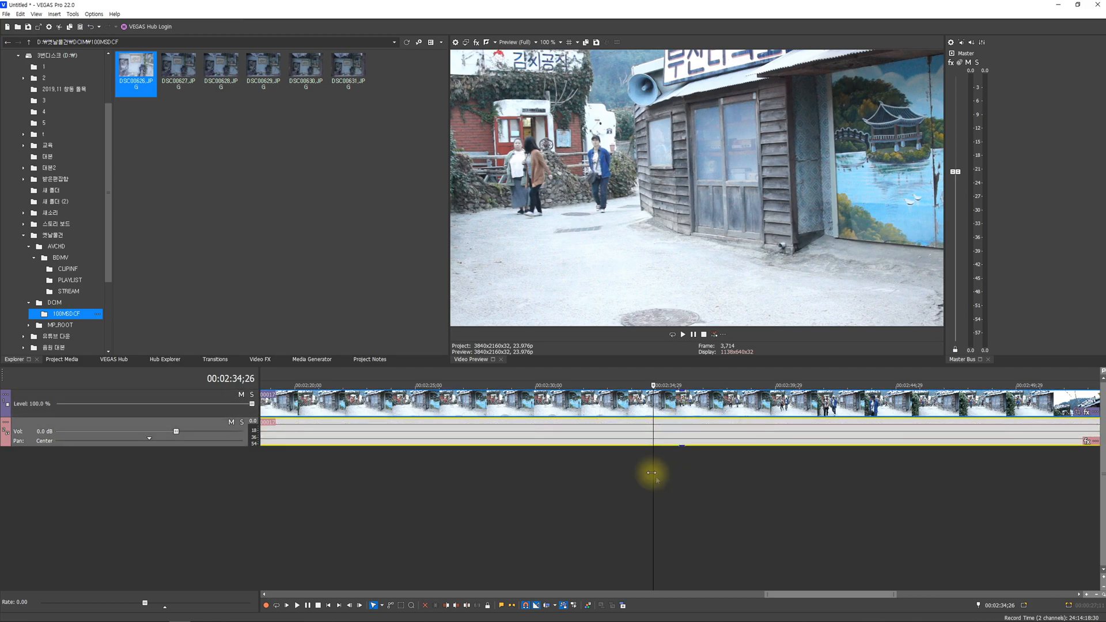
Step the playhead frame by frame through the last video clip to 00:02:36;06
key("Right")
key("Right")
key("Right")
key("Right")
key("Right")
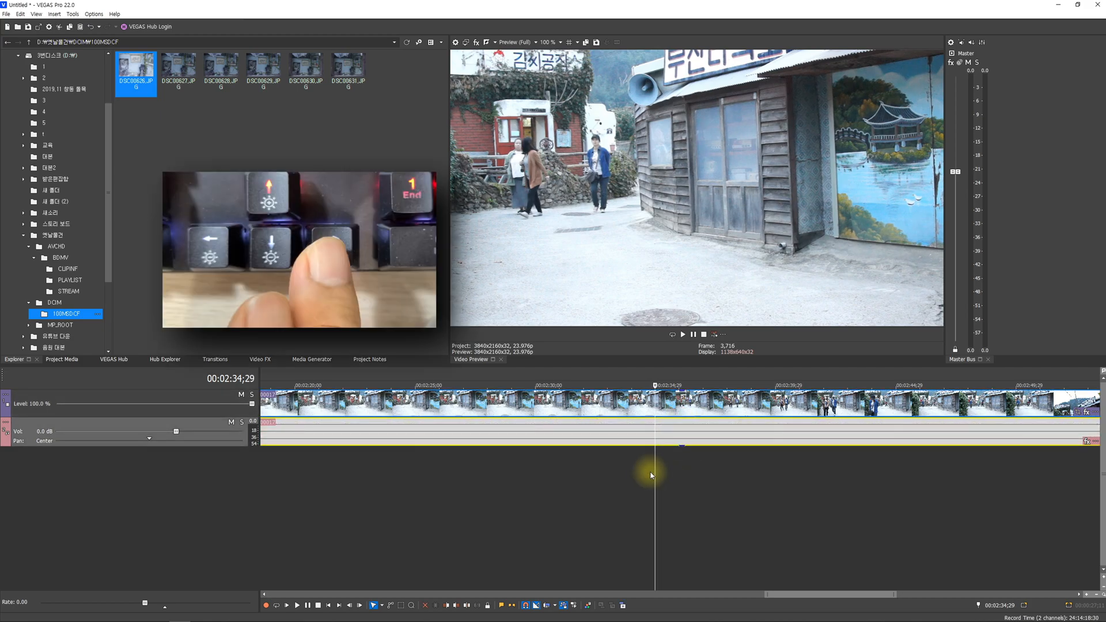
key("Right")
key("Right")
key("Right")
key("Right")
key("Right")
key("Right")
key("Right")
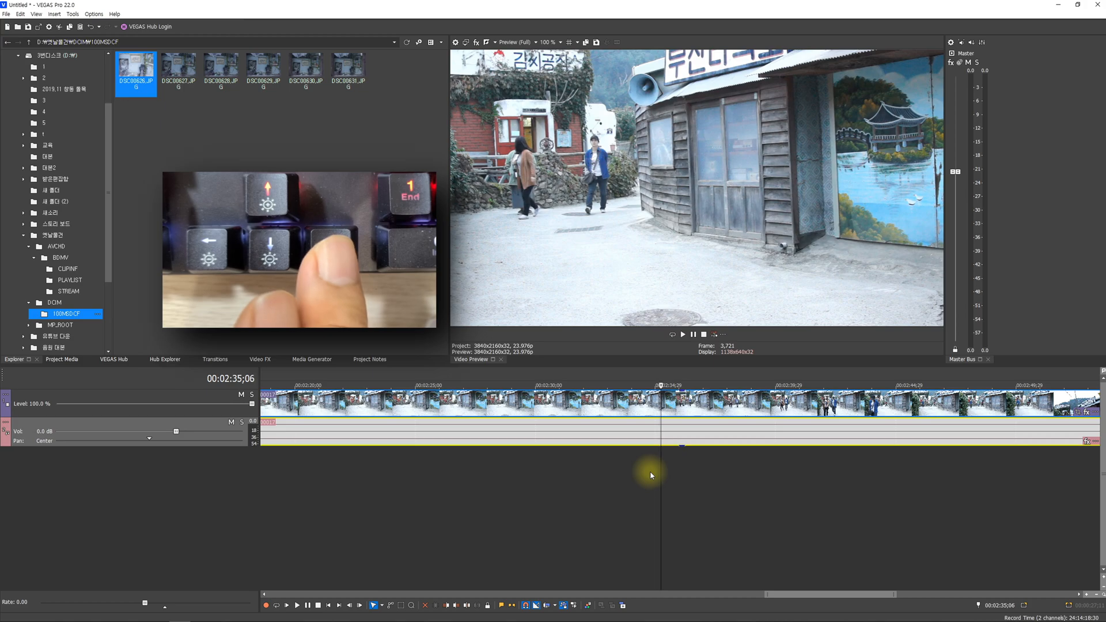
key("Right")
key("Right")
key("Right")
key("Right")
key("Right")
key("Right")
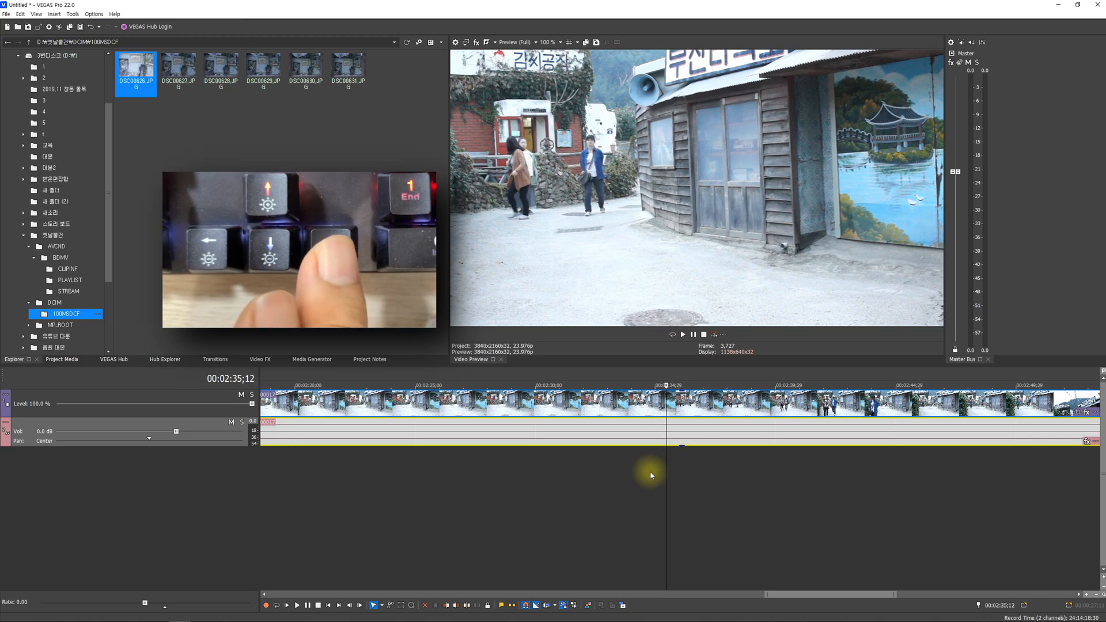
key("Right")
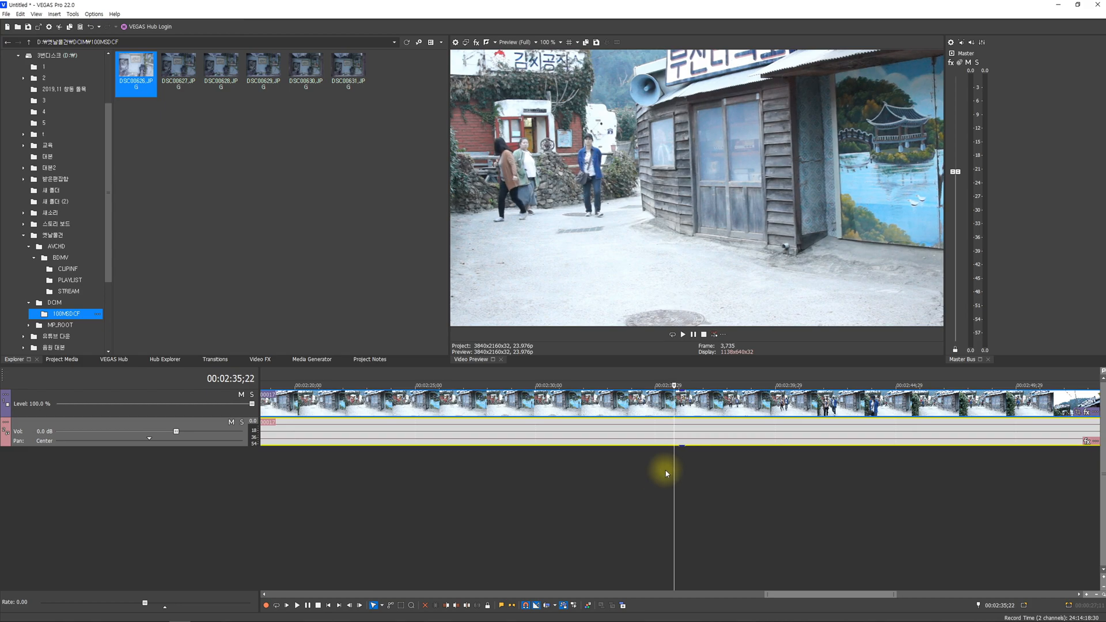
key("Right")
key("Right")
key("Right")
key("Right")
key("Right")
key("Right")
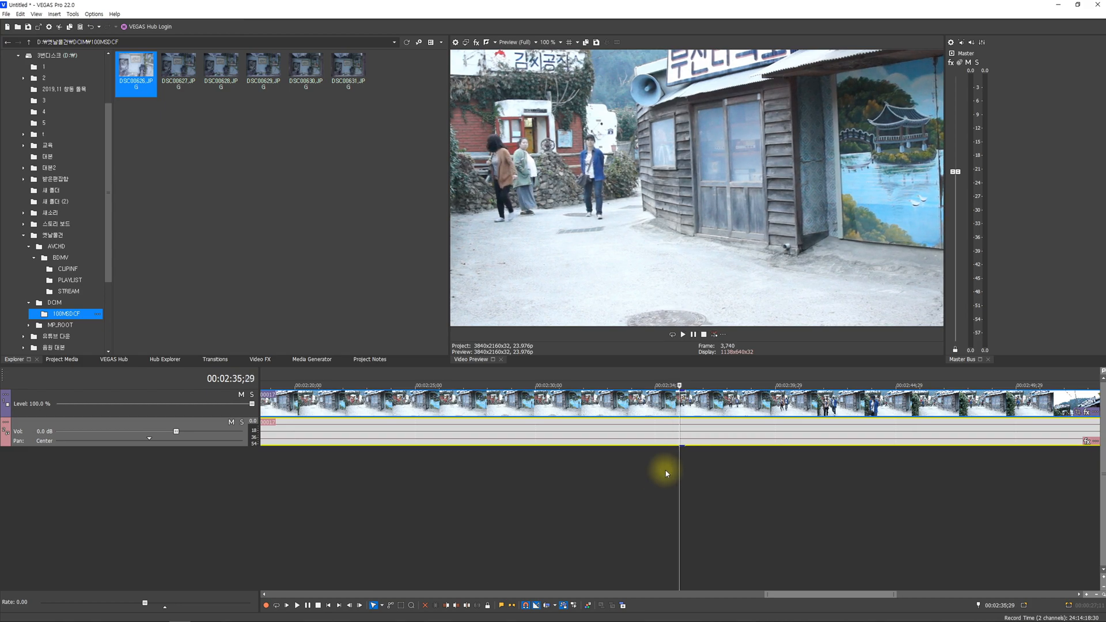
key("Left")
key("Left")
key("Left")
key("Left")
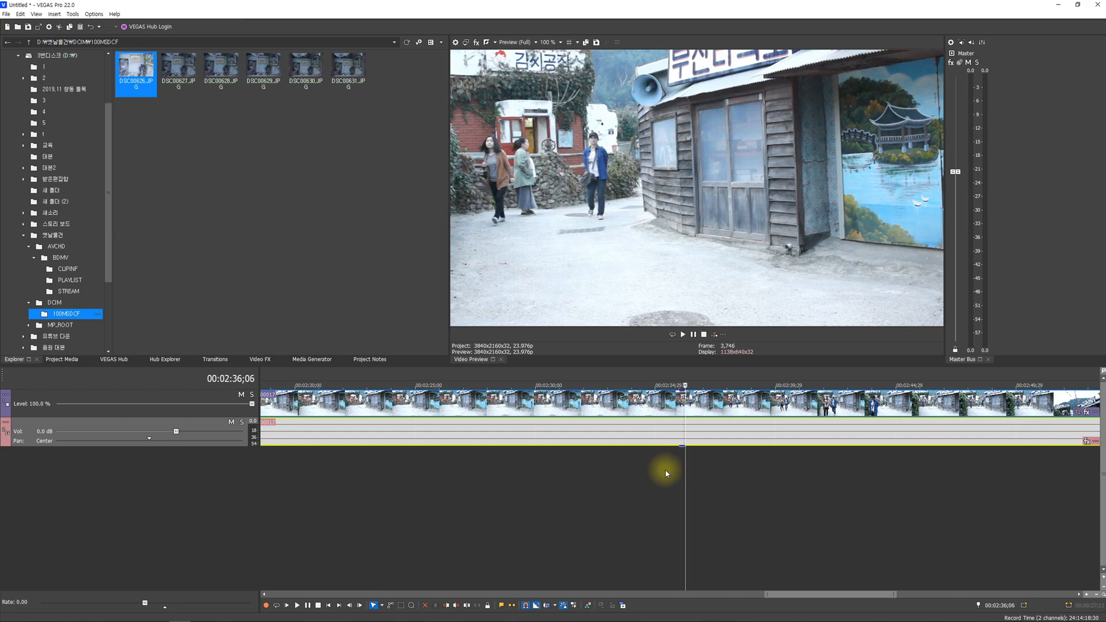